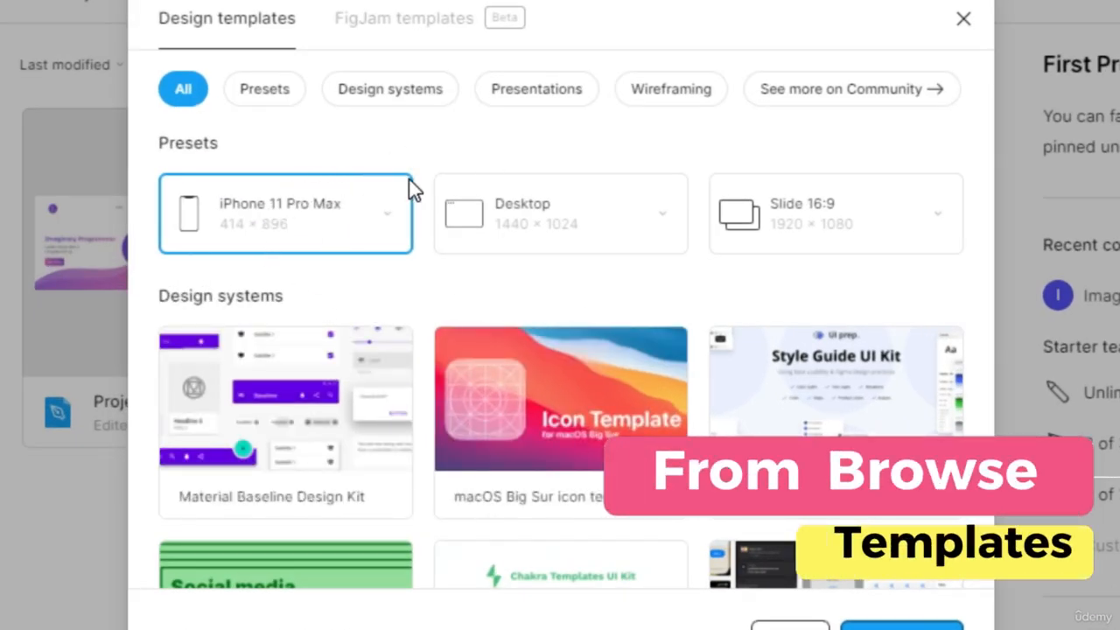
- Examine the device sizes available under the iPhone 11 Pro Max preset and look through all the design templates
click(392, 221)
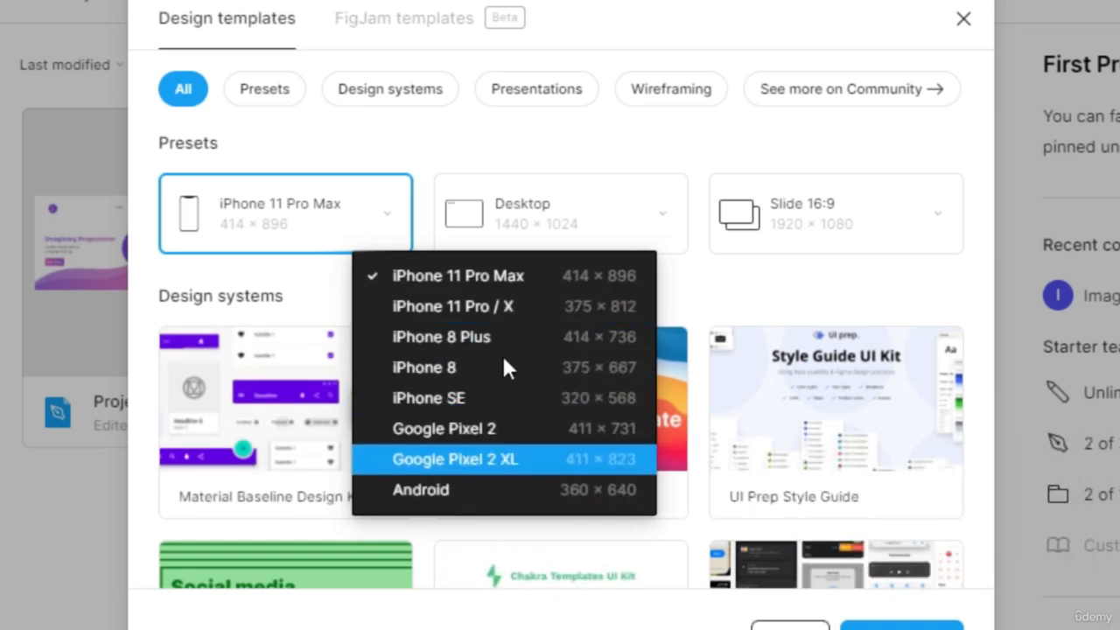
click(453, 140)
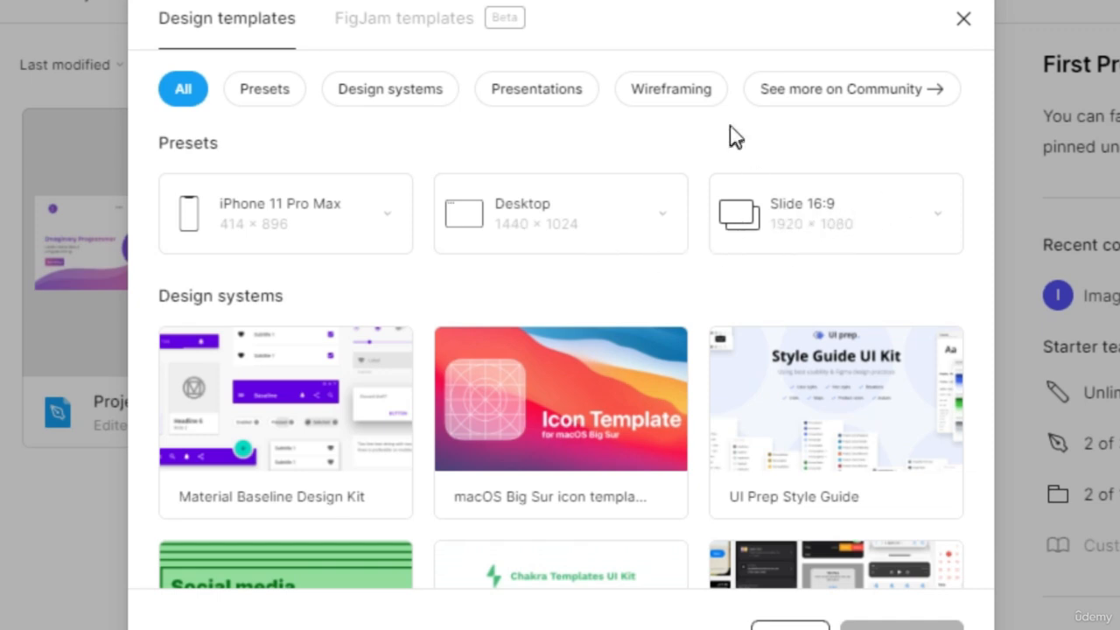
scroll(380, 331, down, 6)
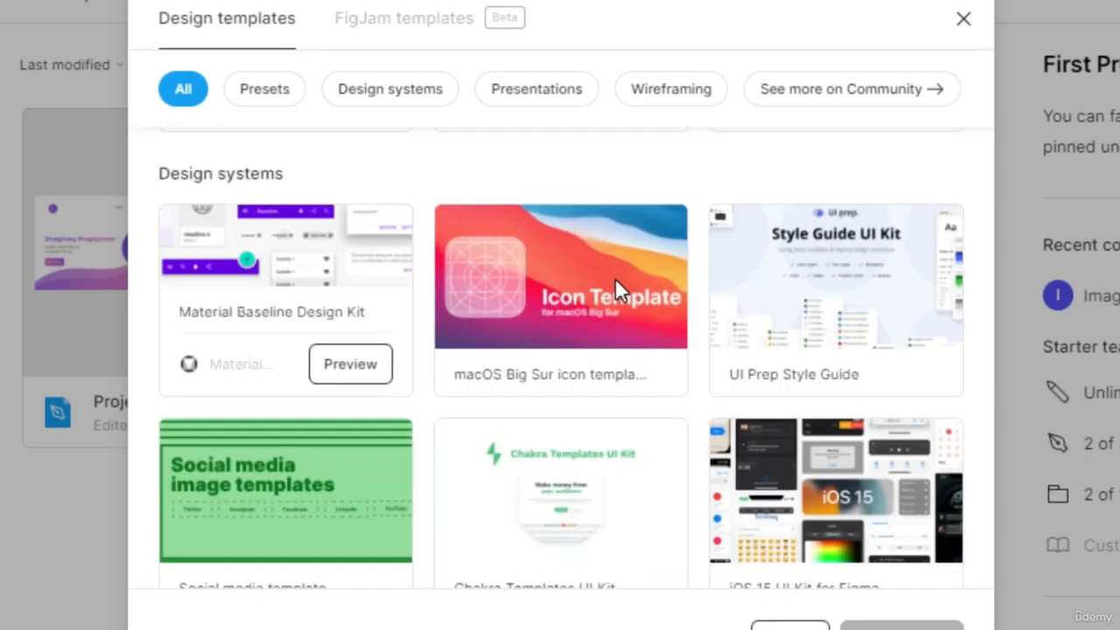
scroll(663, 321, down, 1)
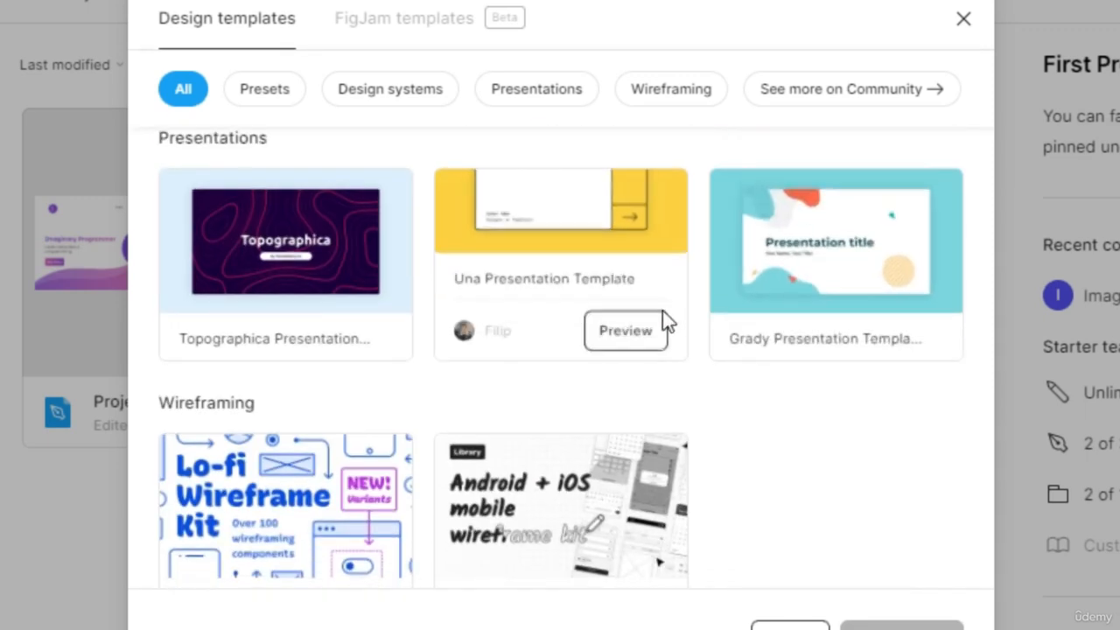
scroll(650, 328, up, 6)
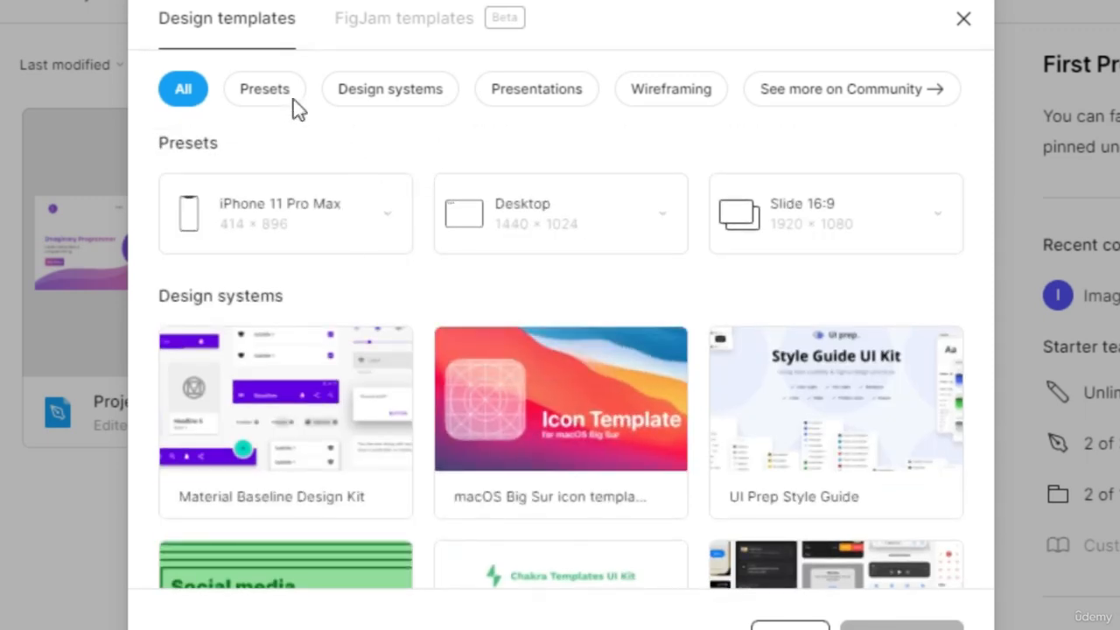
- Examine the design templates by category: presets, design systems, presentations and wireframing
click(276, 91)
click(404, 109)
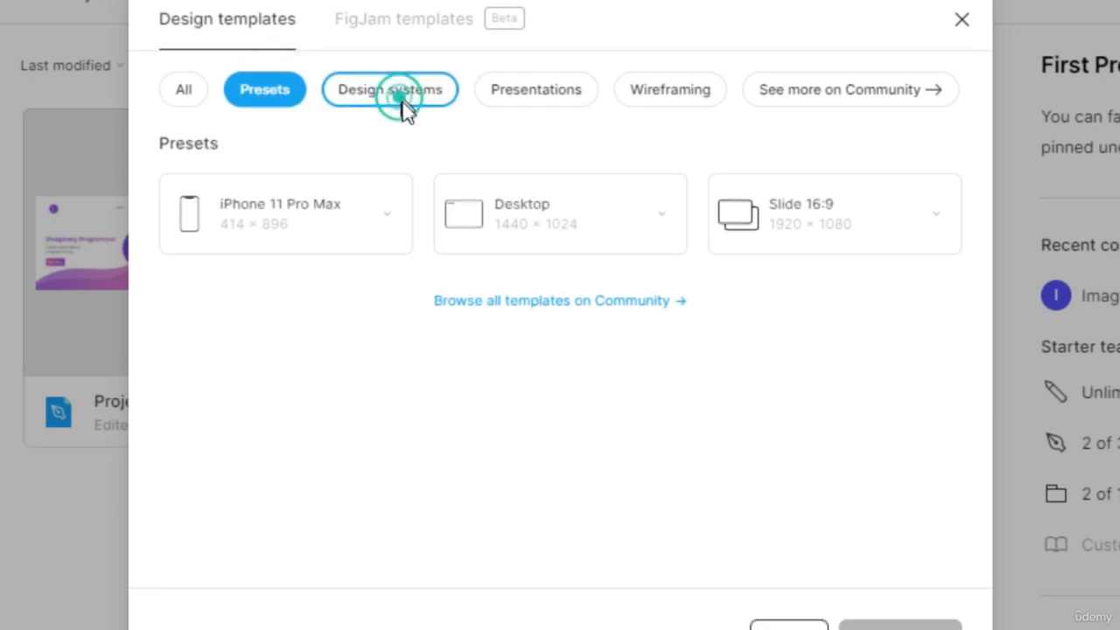
click(544, 91)
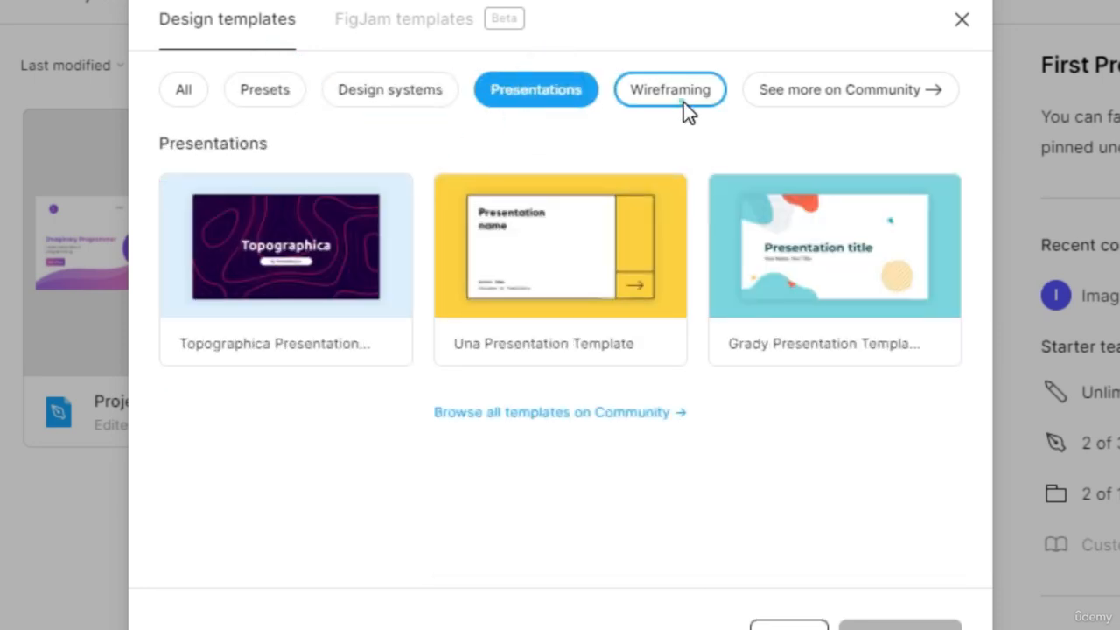
click(684, 101)
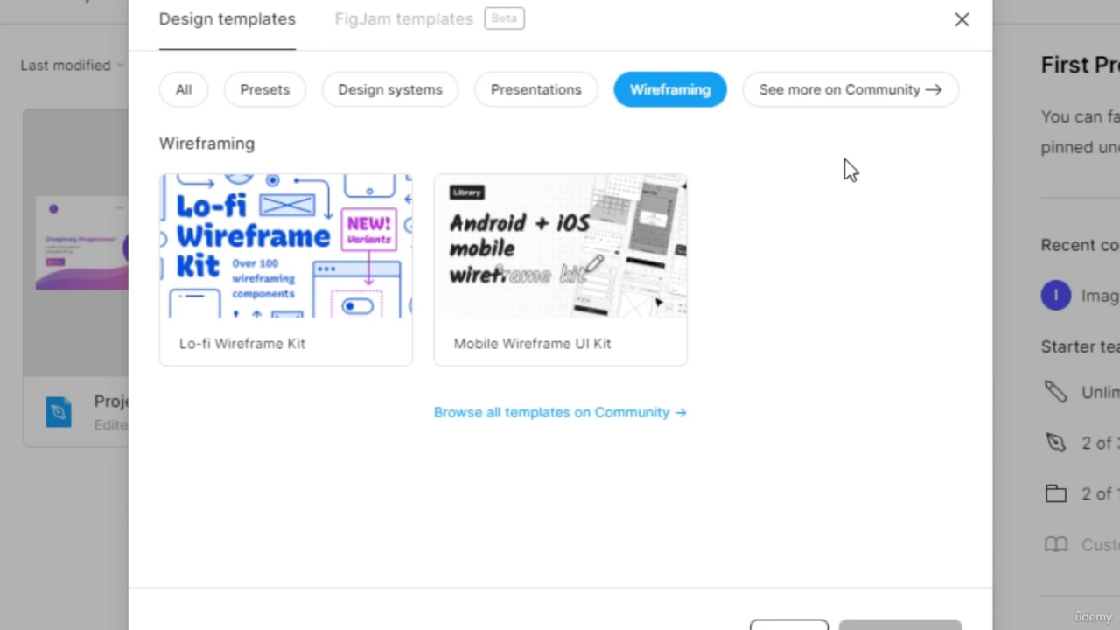
- Look through the FigJam templates, return to the full set of design templates, and close the template browser without using one
click(392, 35)
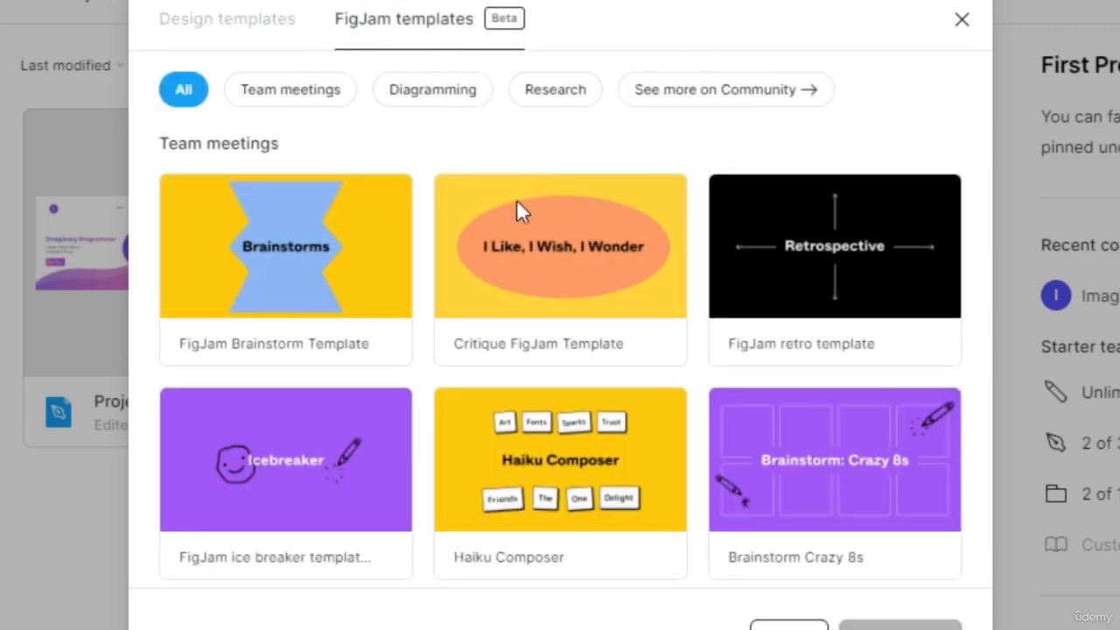
mouse_move(483, 281)
scroll(481, 279, down, 5)
scroll(480, 278, up, 5)
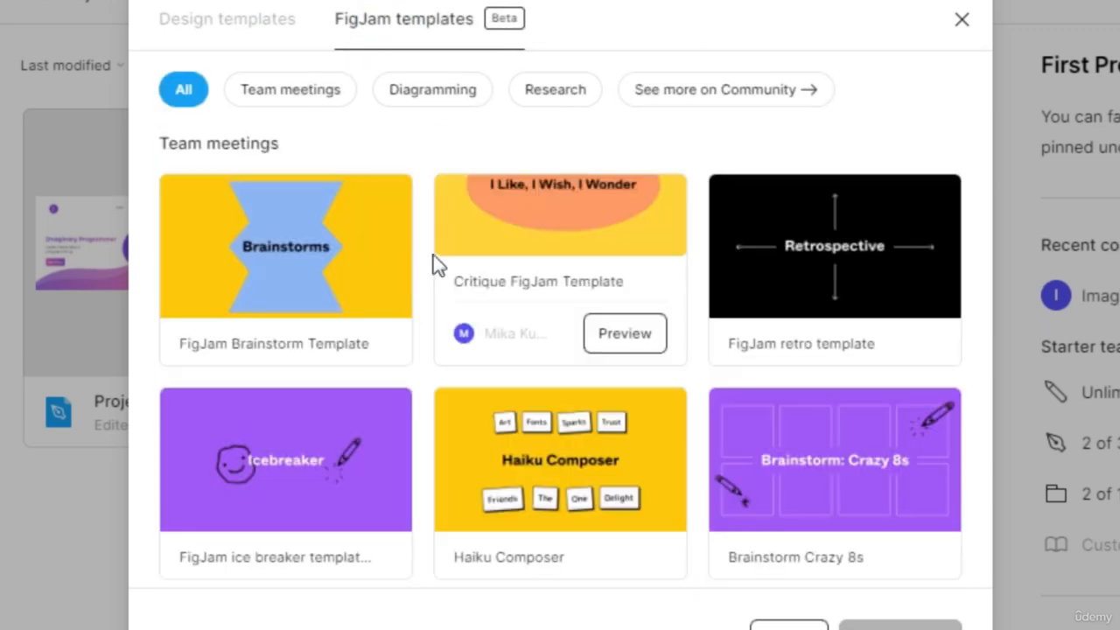
click(229, 29)
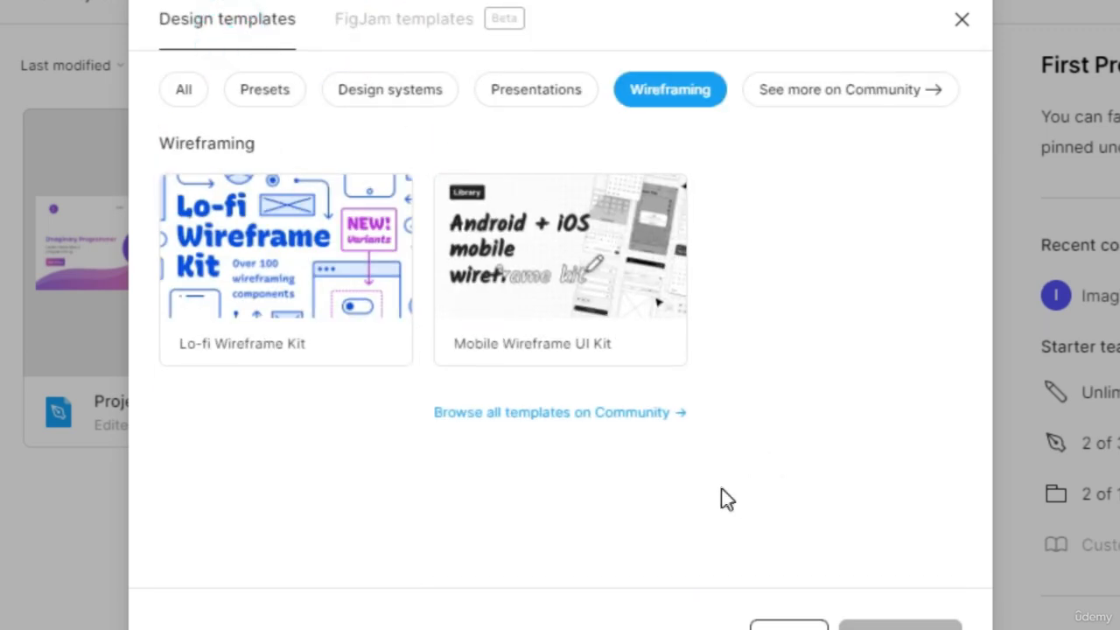
click(188, 93)
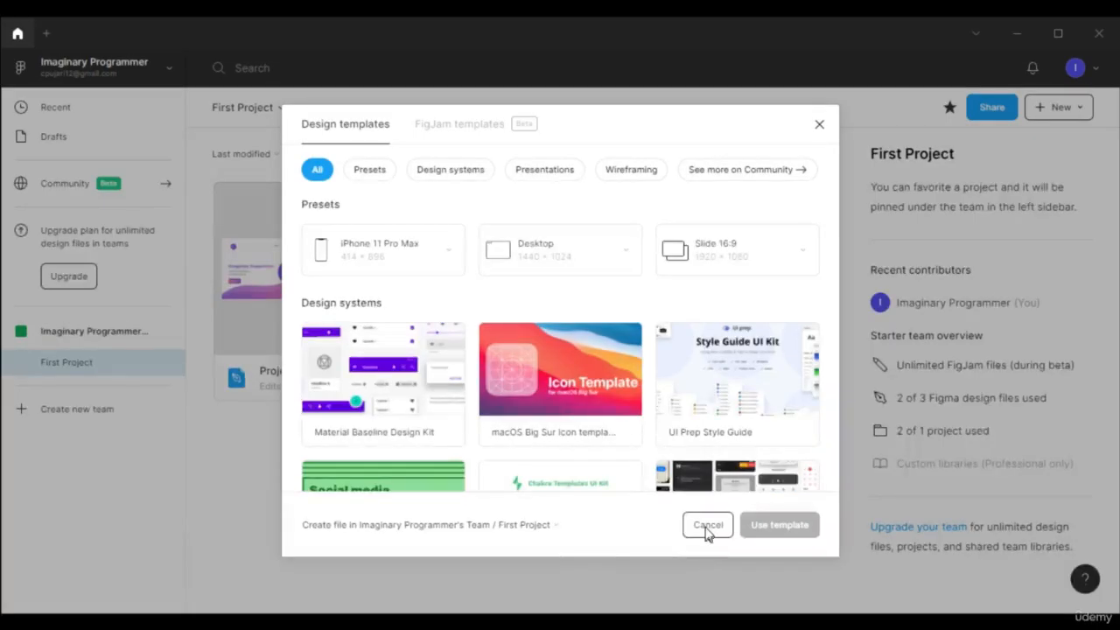
click(707, 525)
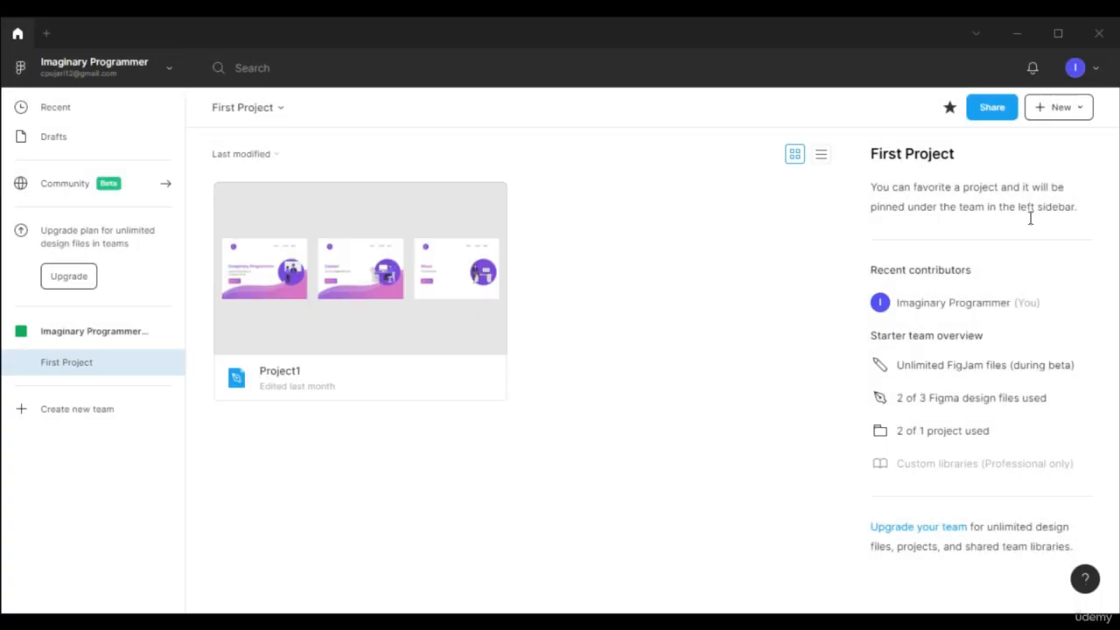
- Create a new design file in First Project and rename it tools
click(1077, 113)
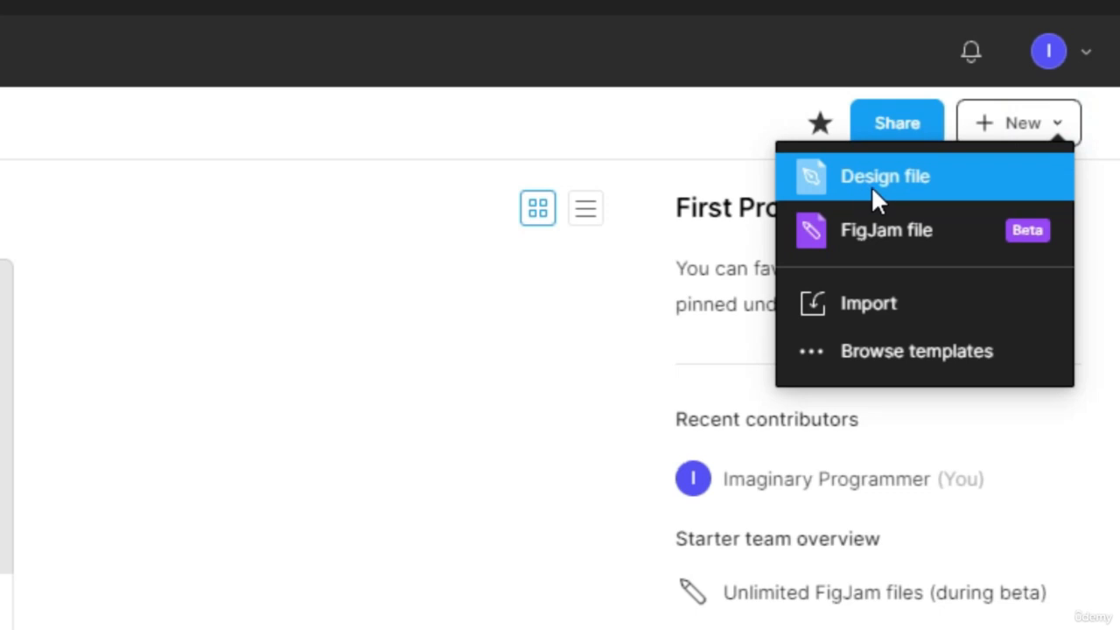
click(883, 186)
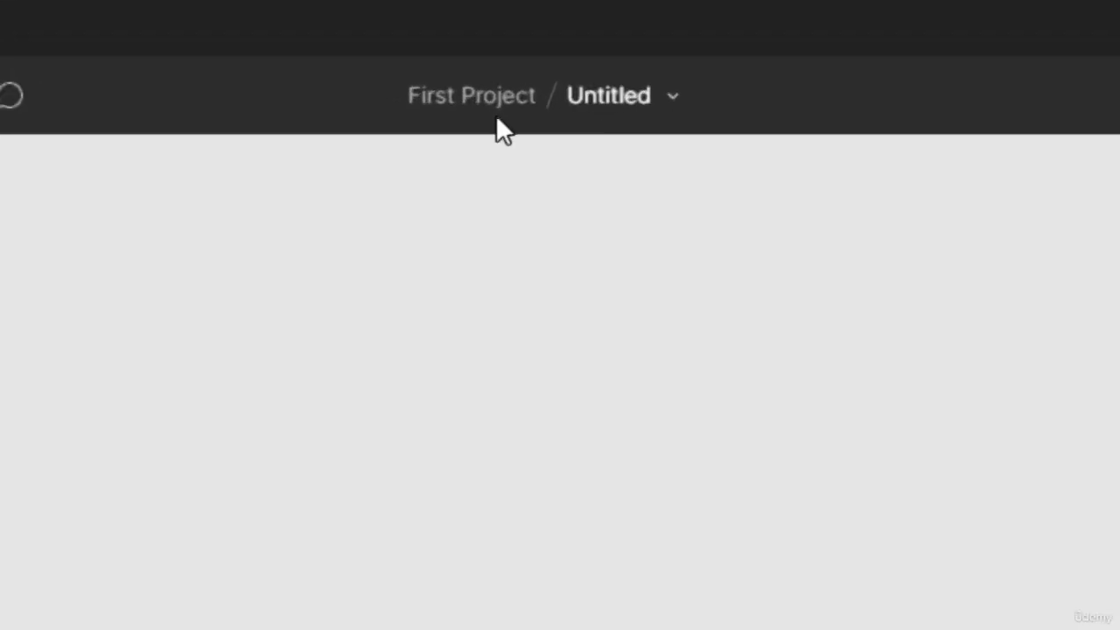
click(675, 96)
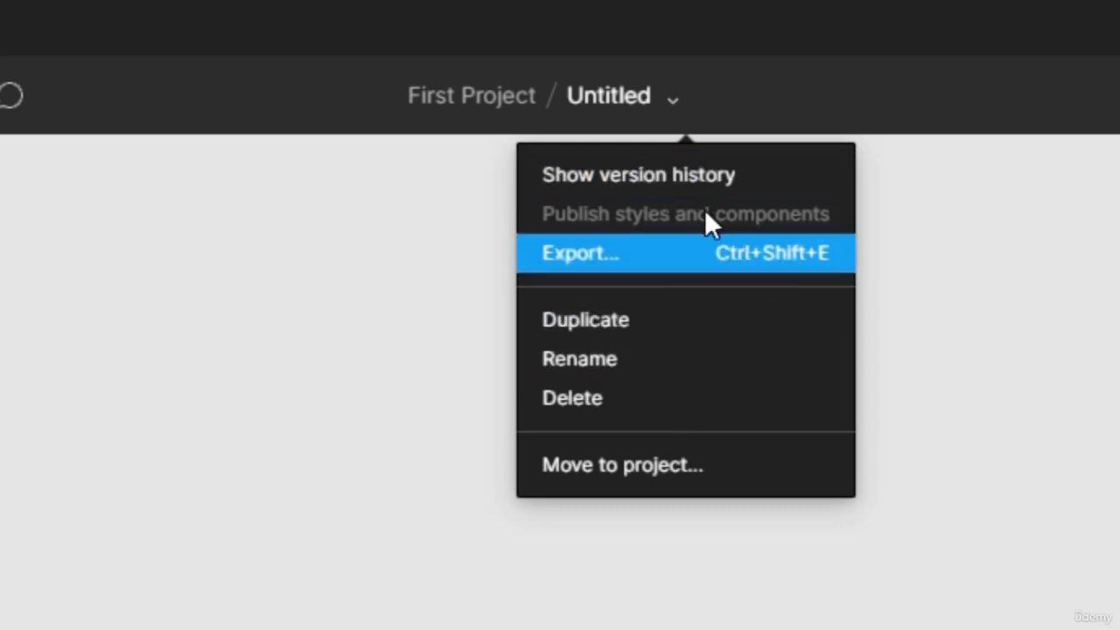
click(642, 373)
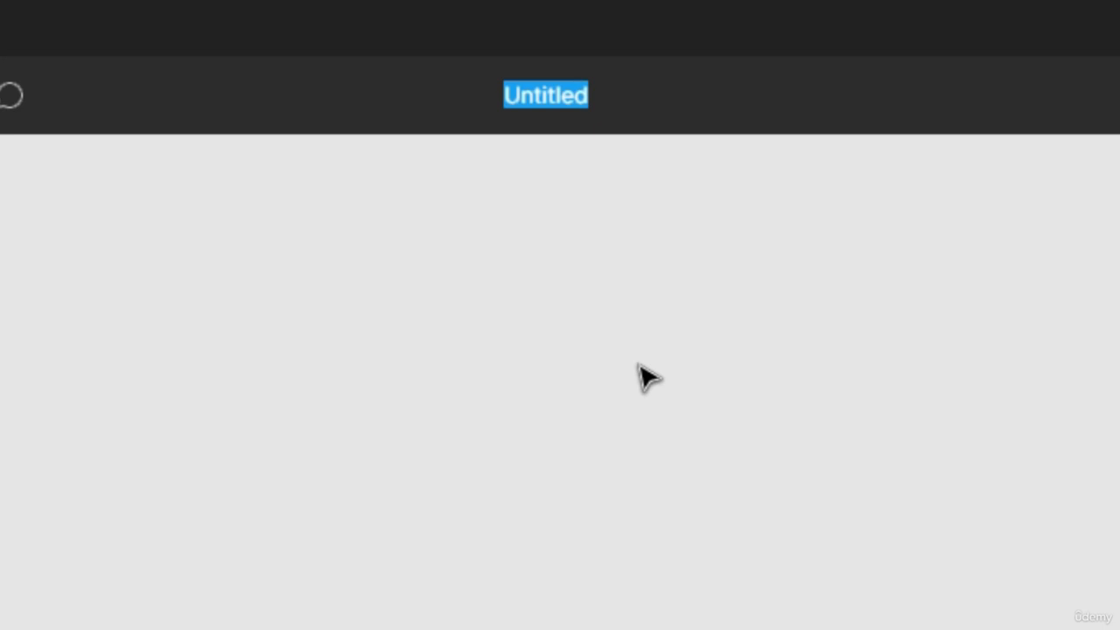
text(tools)
key(Return)
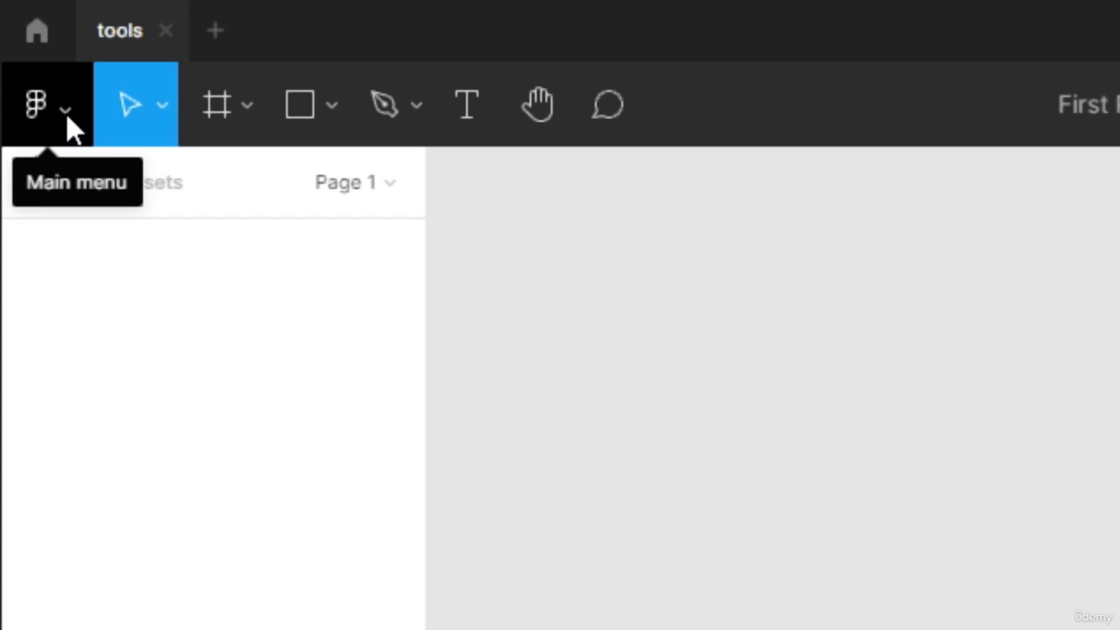
- Find the Polygon tool with a quick actions search for "poly", draw a polygon about 232 × 253, and delete it
click(66, 113)
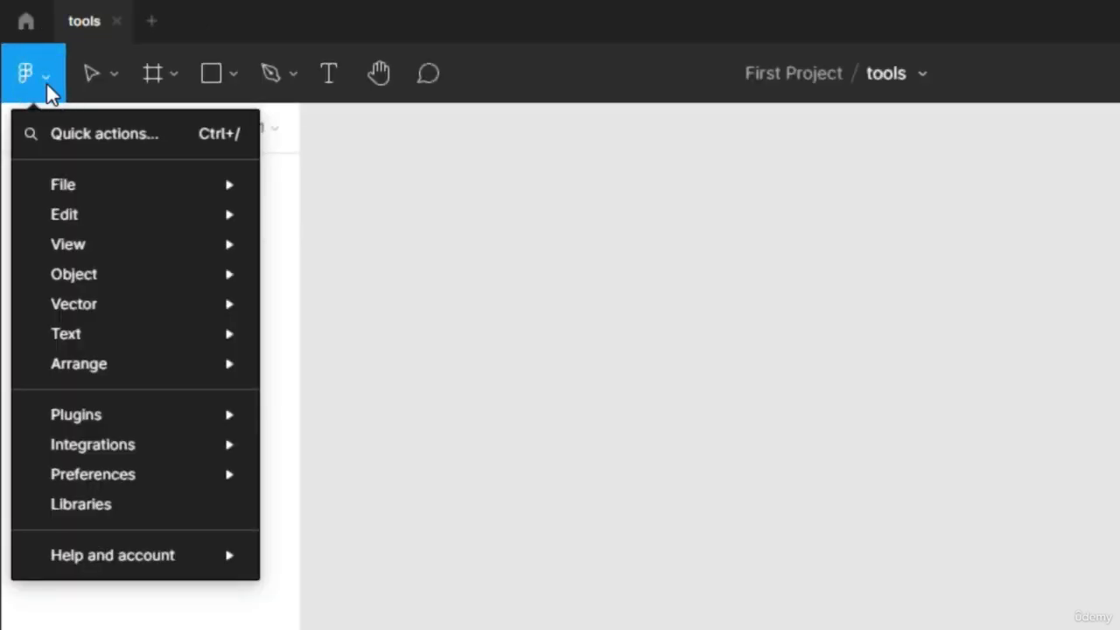
click(91, 137)
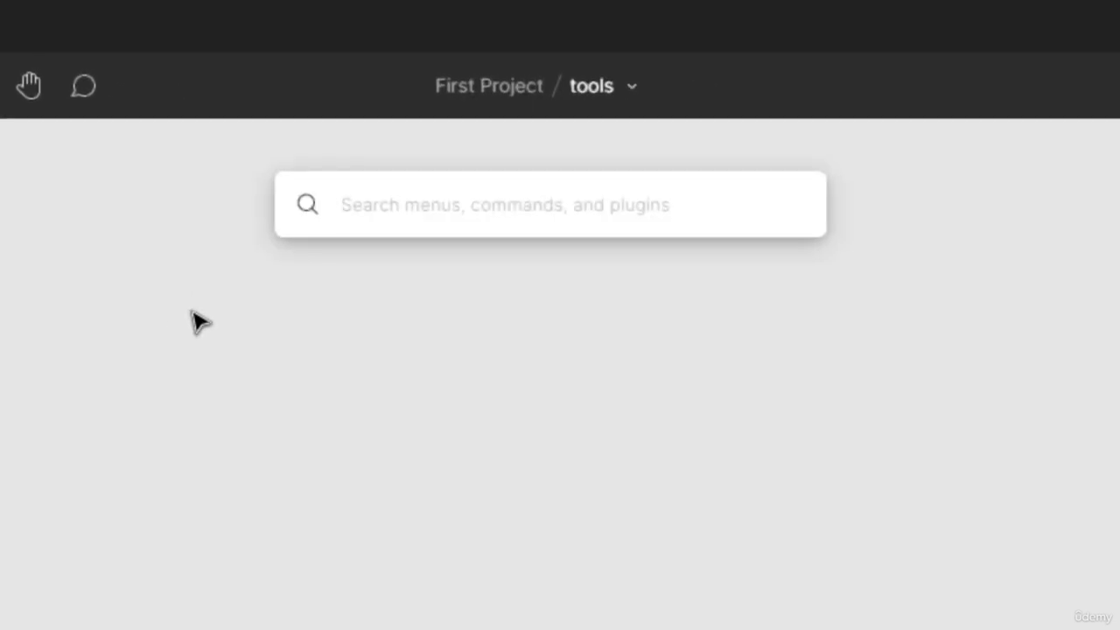
text(poly)
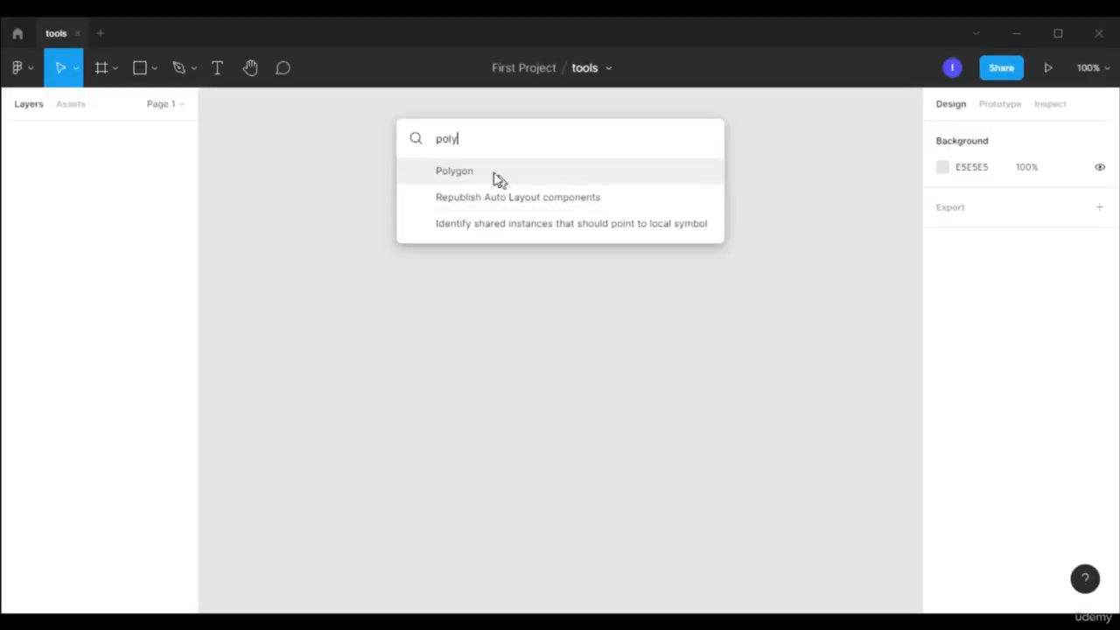
click(482, 175)
drag(377, 196, 567, 402)
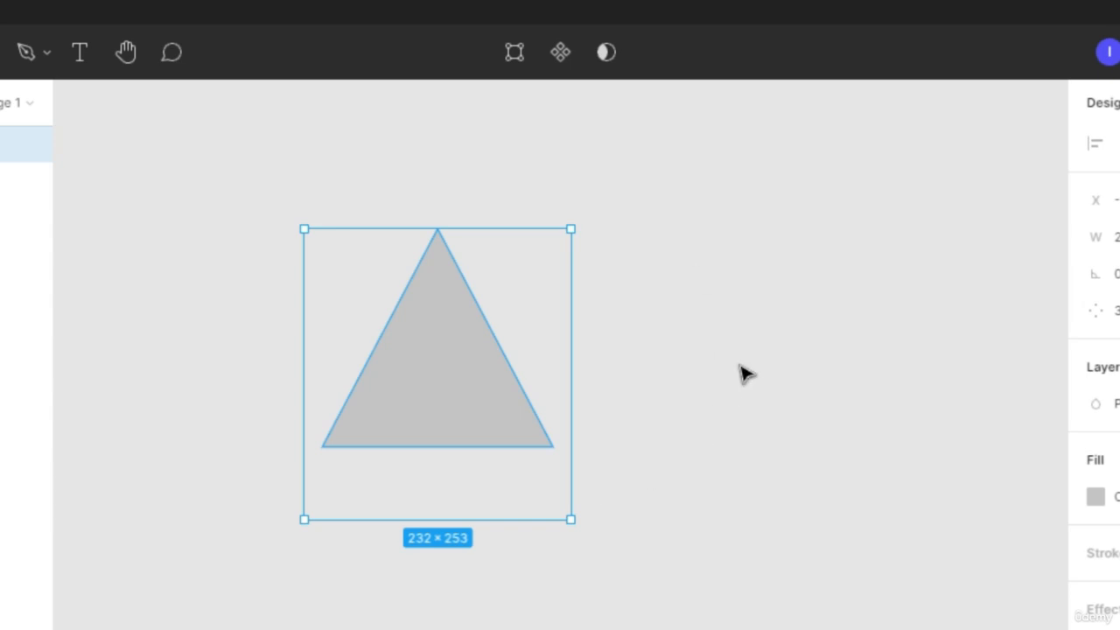
key(Delete)
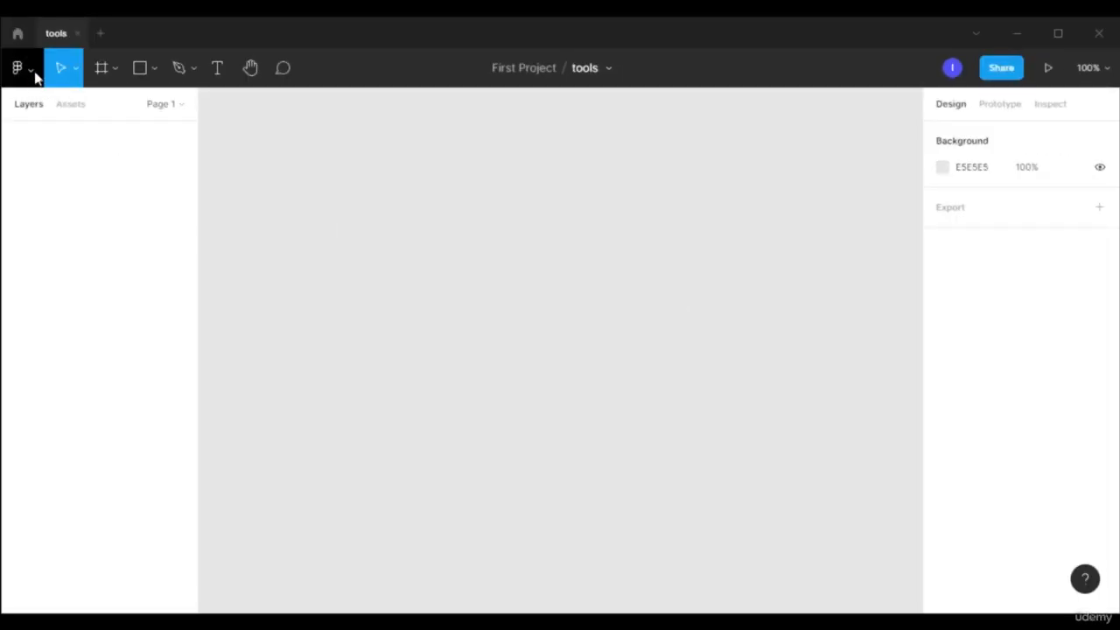
- Examine the main menu's command groups, including Object, Plugins, Integrations, Libraries and Help and account
click(31, 70)
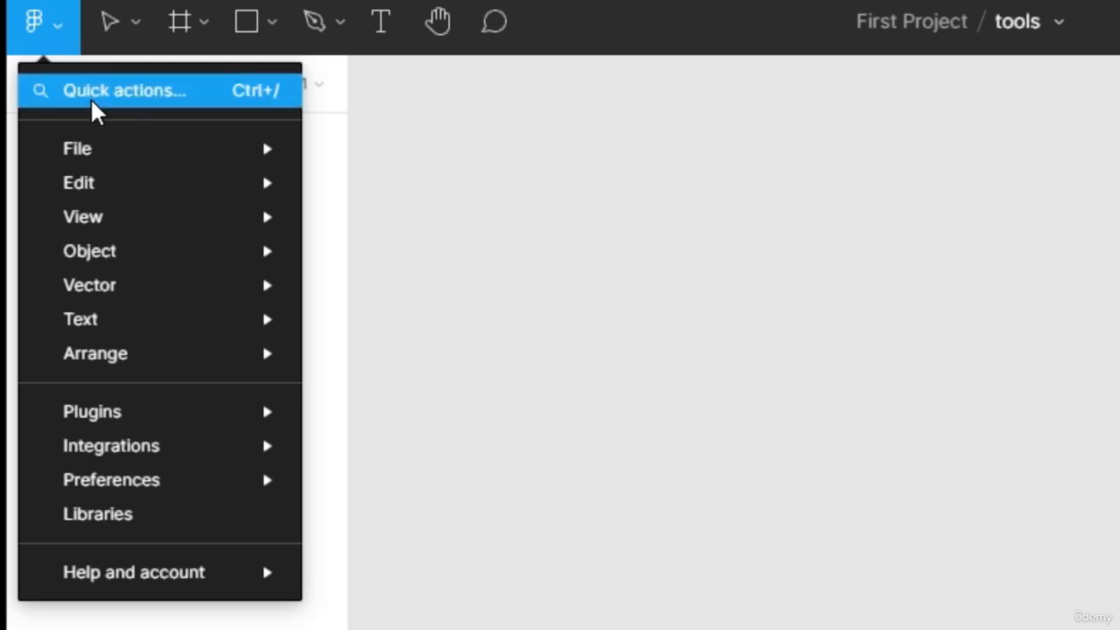
mouse_move(134, 161)
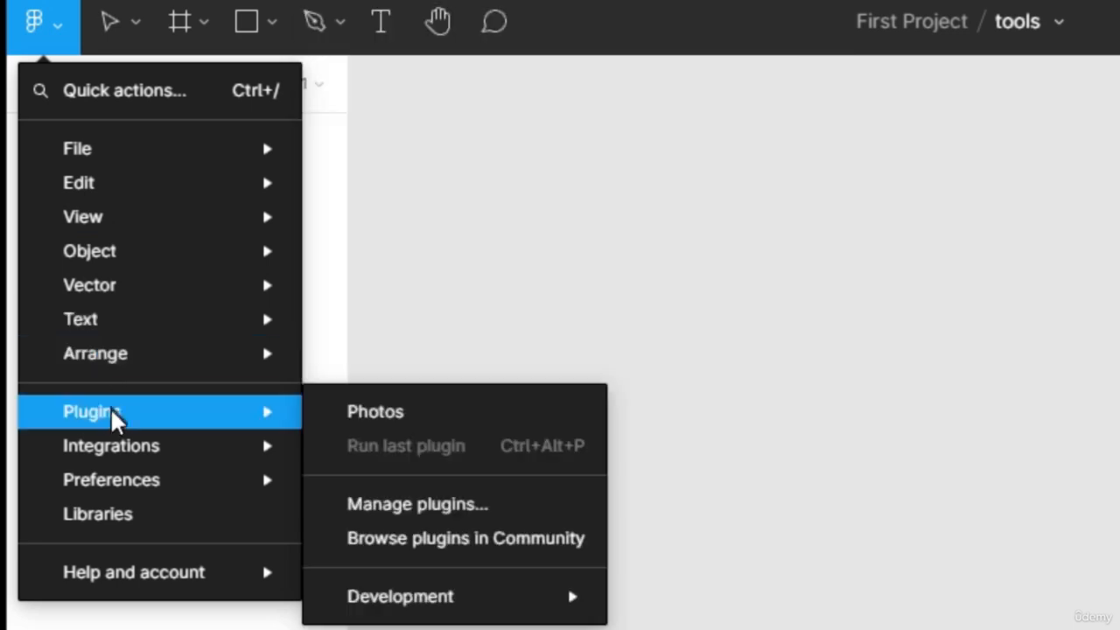
mouse_move(149, 448)
mouse_move(142, 398)
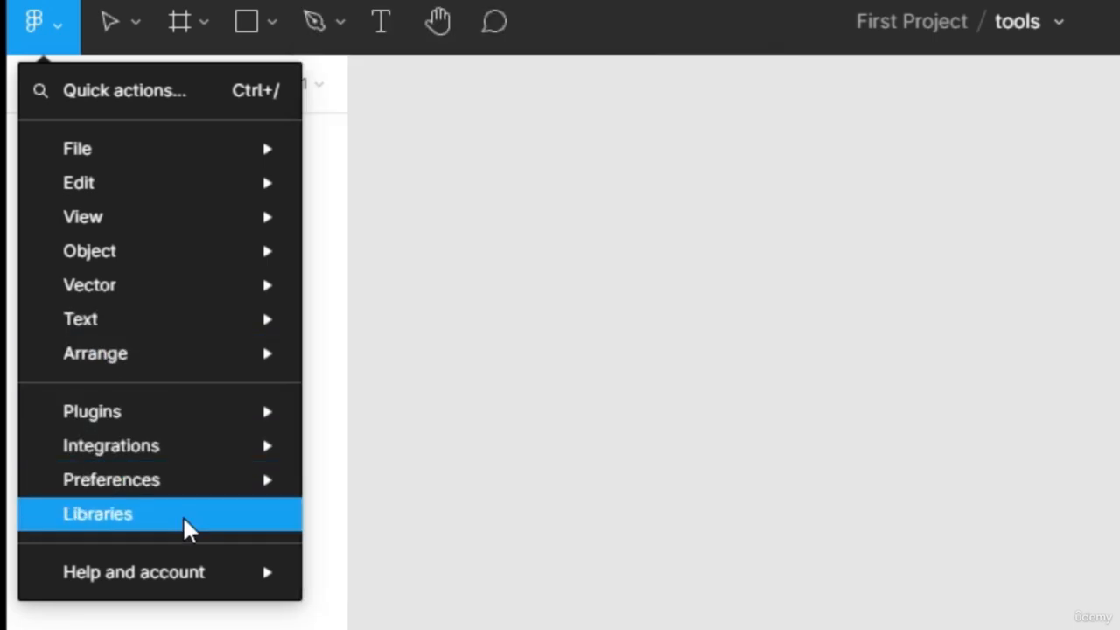
mouse_move(195, 585)
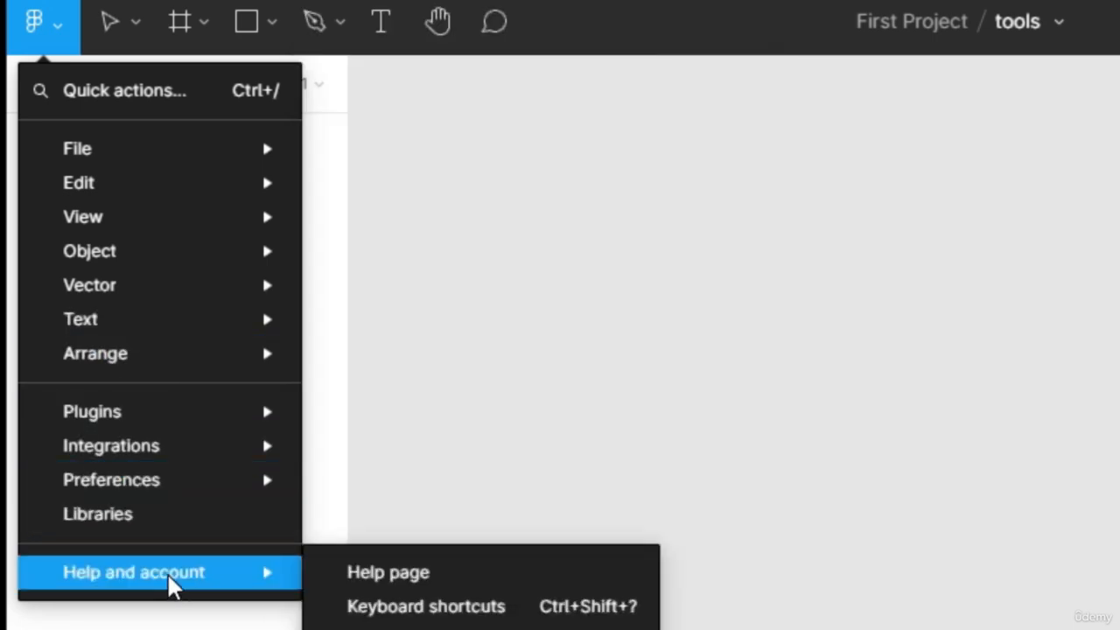
mouse_move(125, 253)
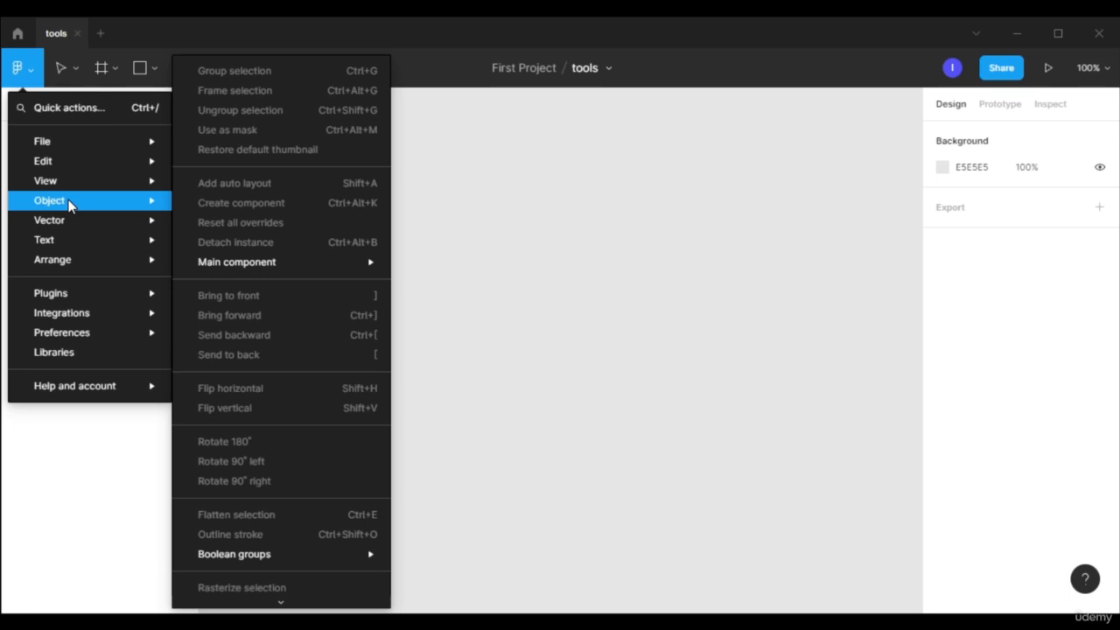
mouse_move(88, 398)
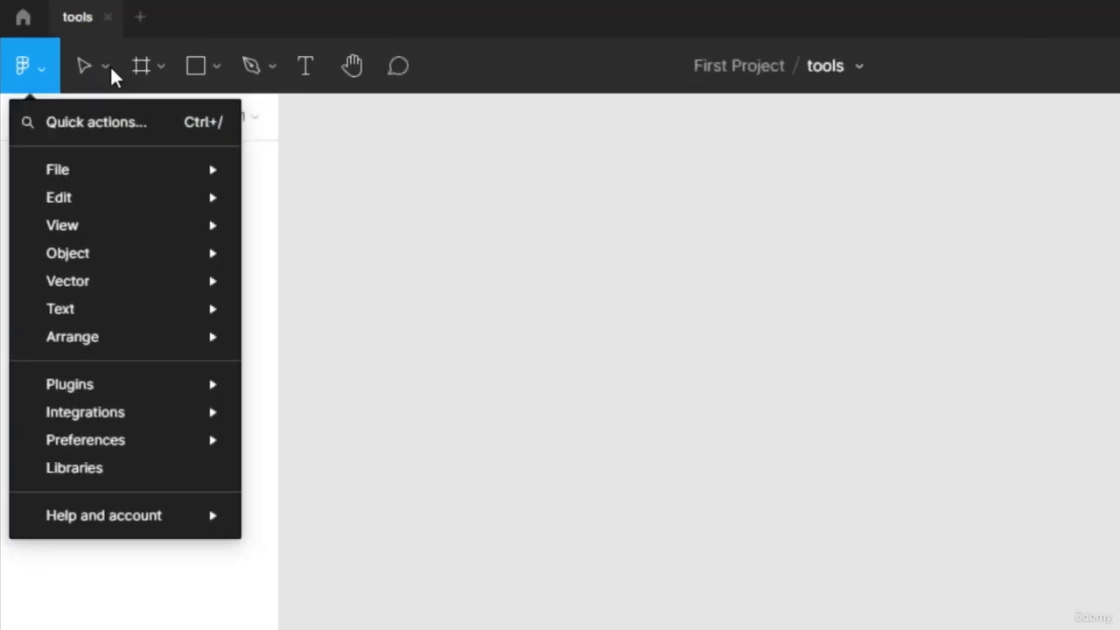
- Select the Move tool and examine the Scale tool offered alongside it
click(79, 68)
click(111, 65)
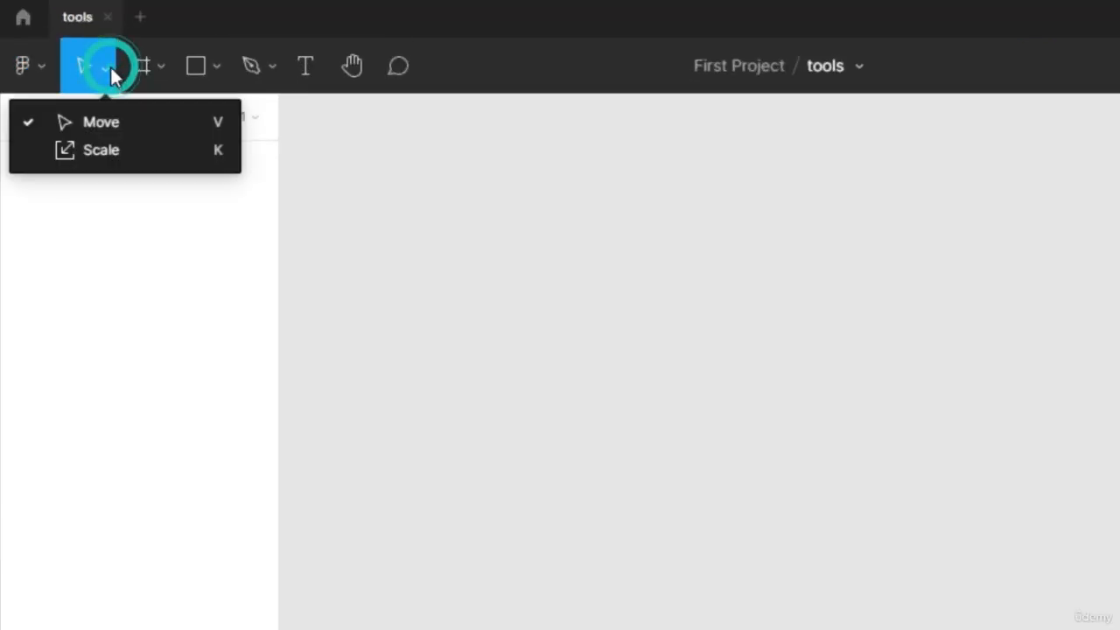
click(101, 122)
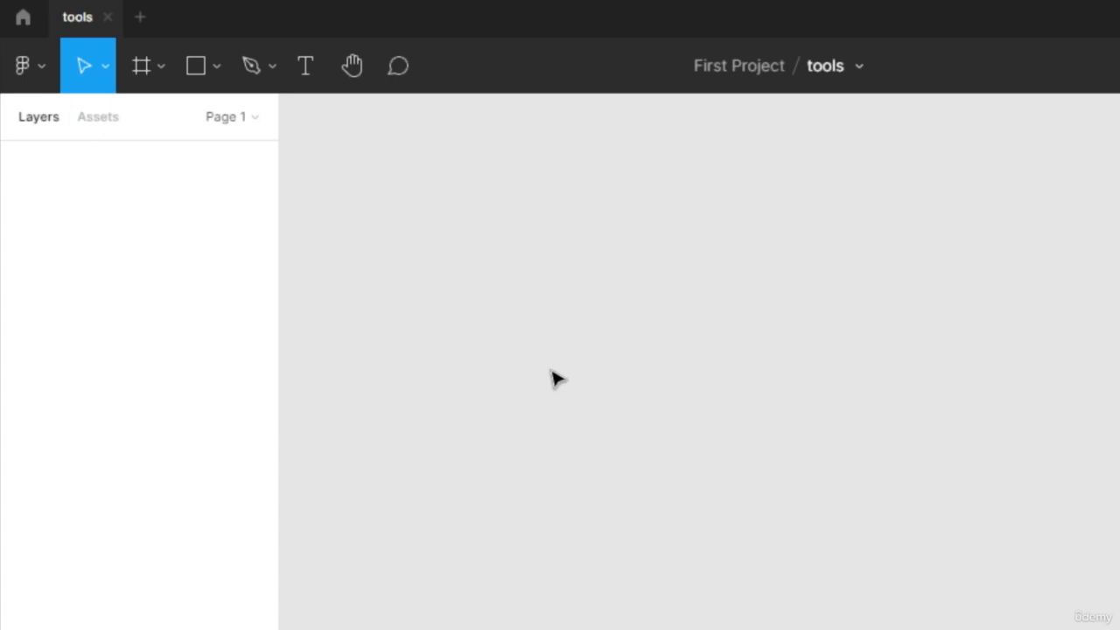
click(105, 66)
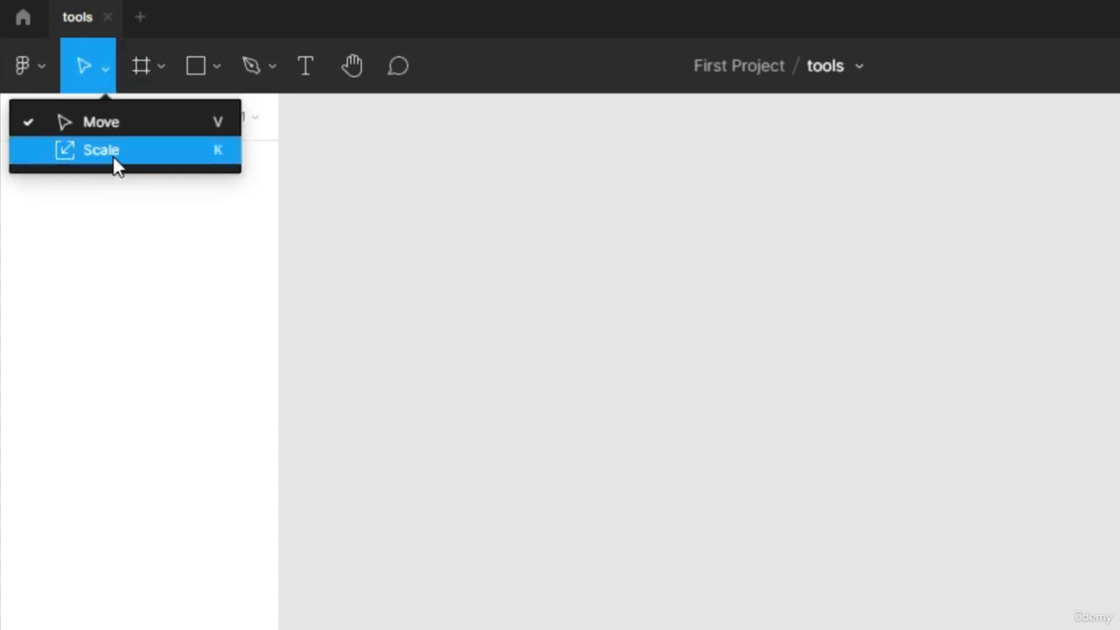
- Add a MacBook Pro frame of 1440 × 900 to the canvas with the Frame tool
click(161, 77)
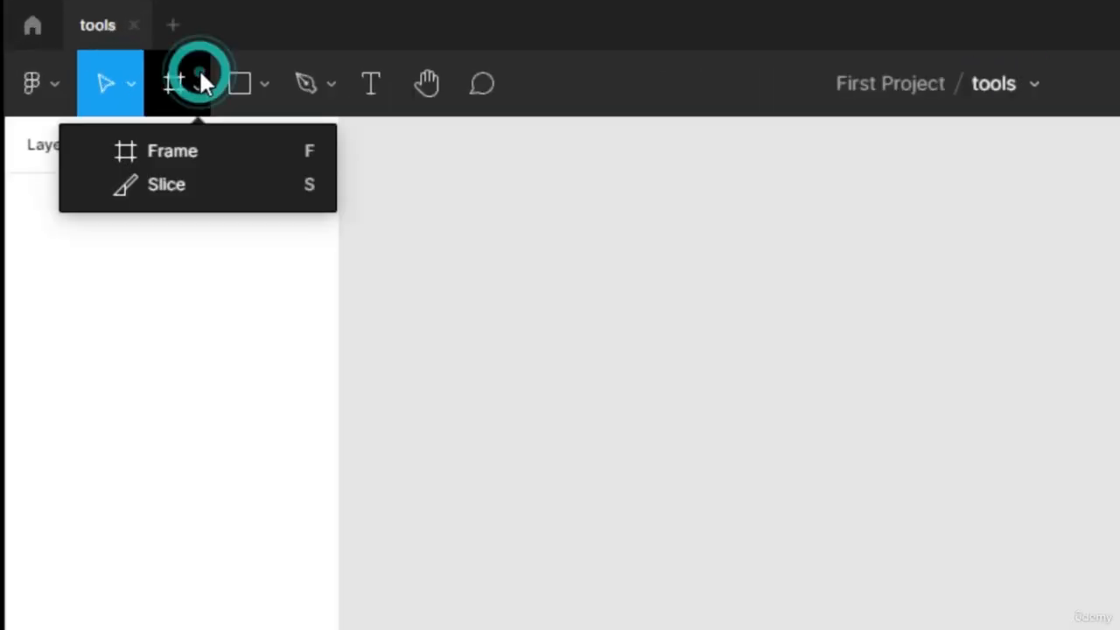
click(253, 153)
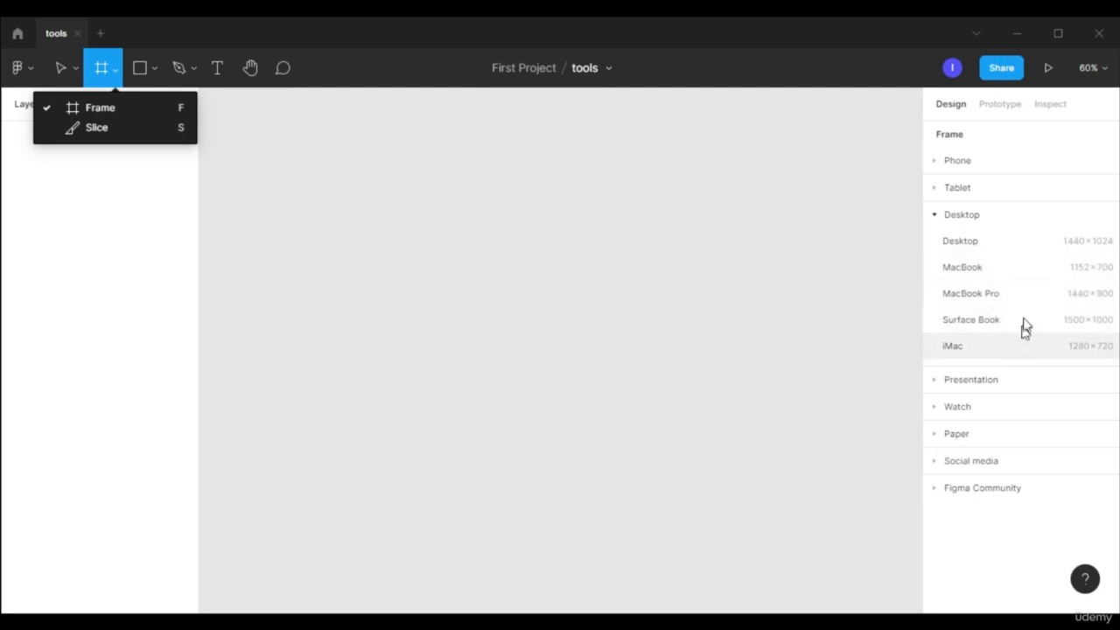
click(971, 295)
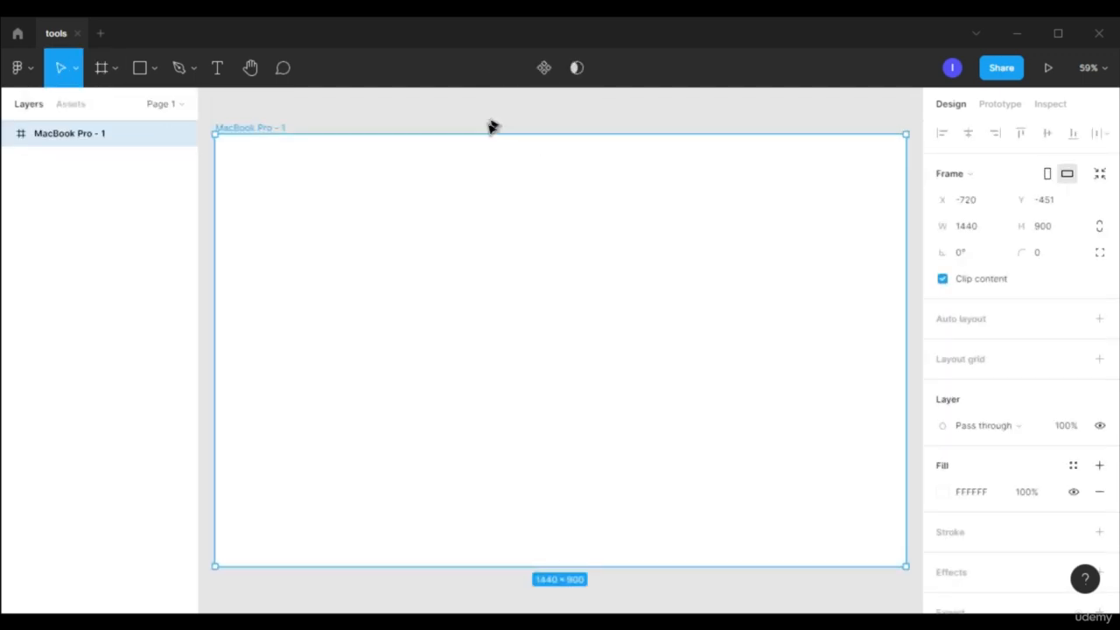
- Draw a near-square rectangle about 387 × 392 in the upper part of the MacBook Pro frame with the Rectangle tool
click(112, 75)
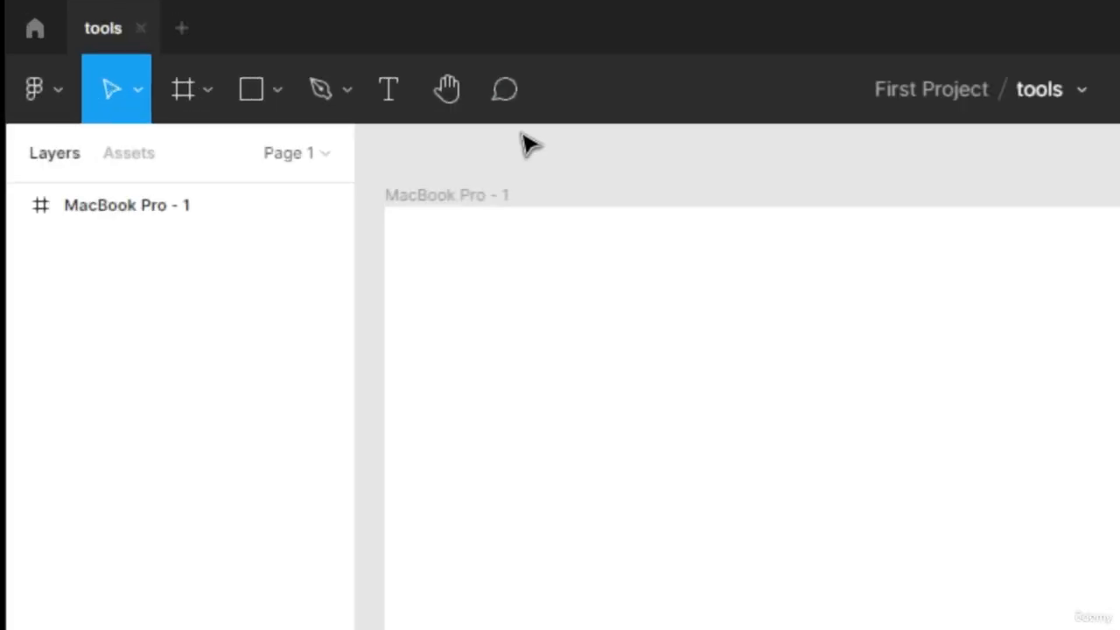
click(279, 91)
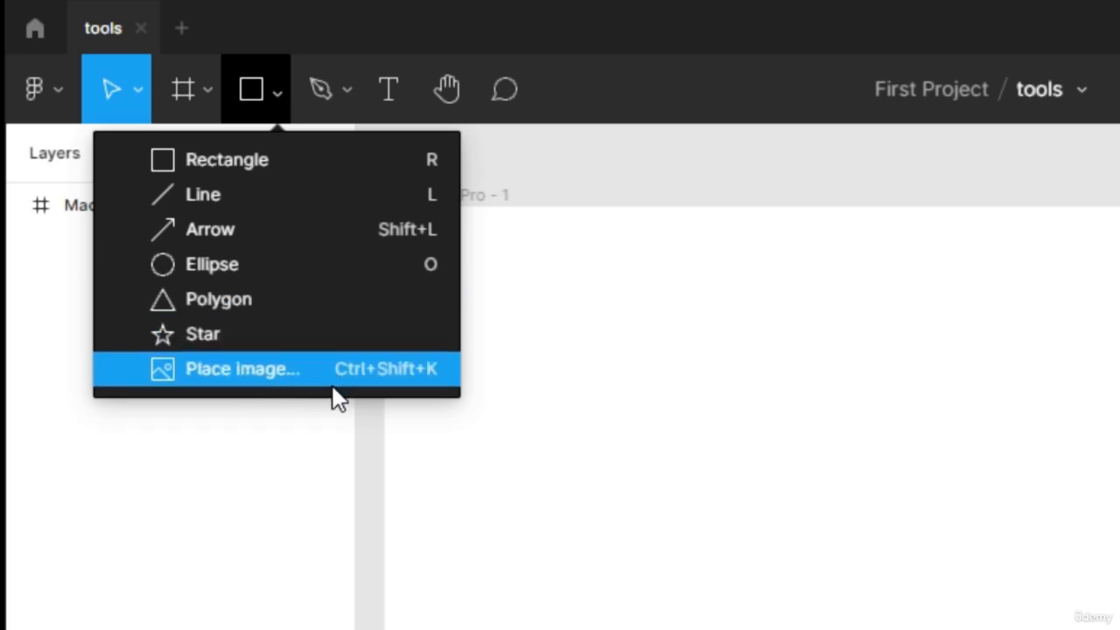
click(292, 165)
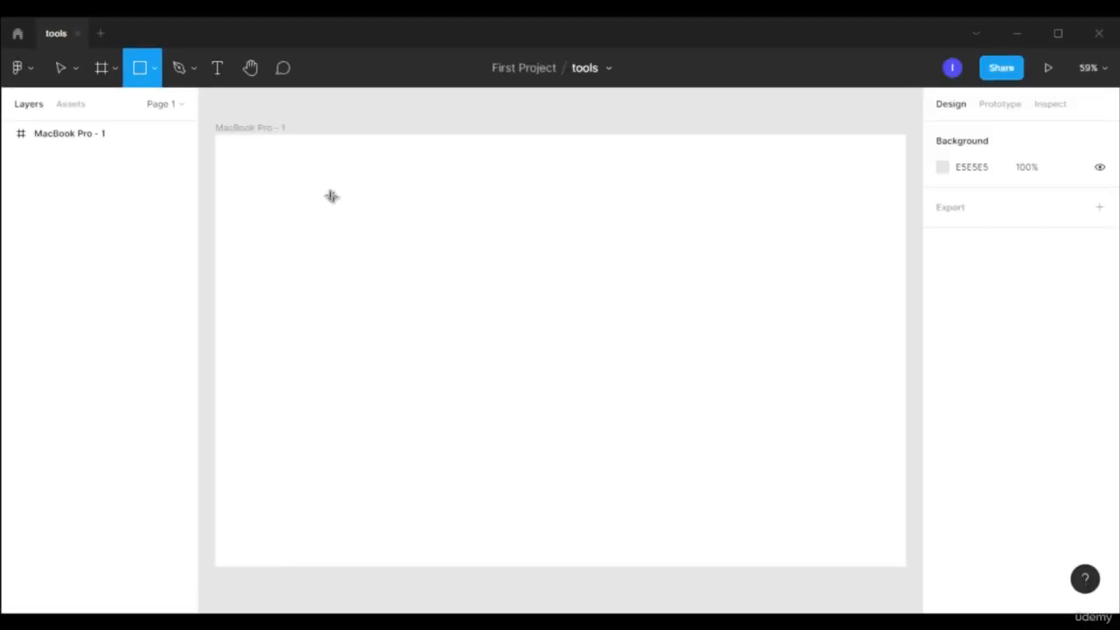
drag(325, 190, 549, 348)
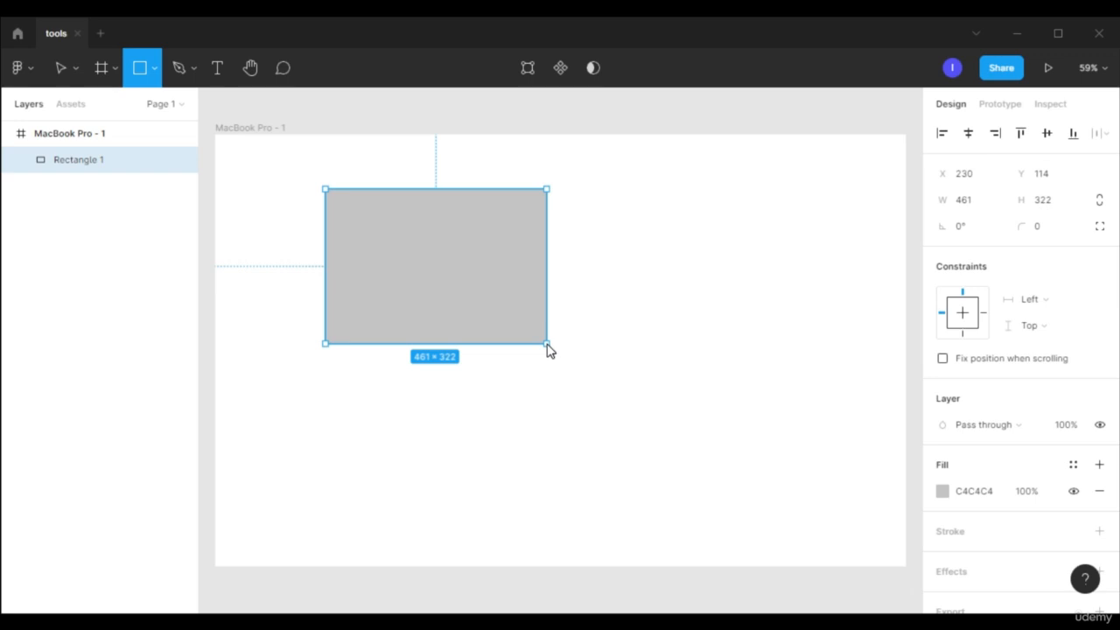
key(shift)
drag(561, 365, 550, 325)
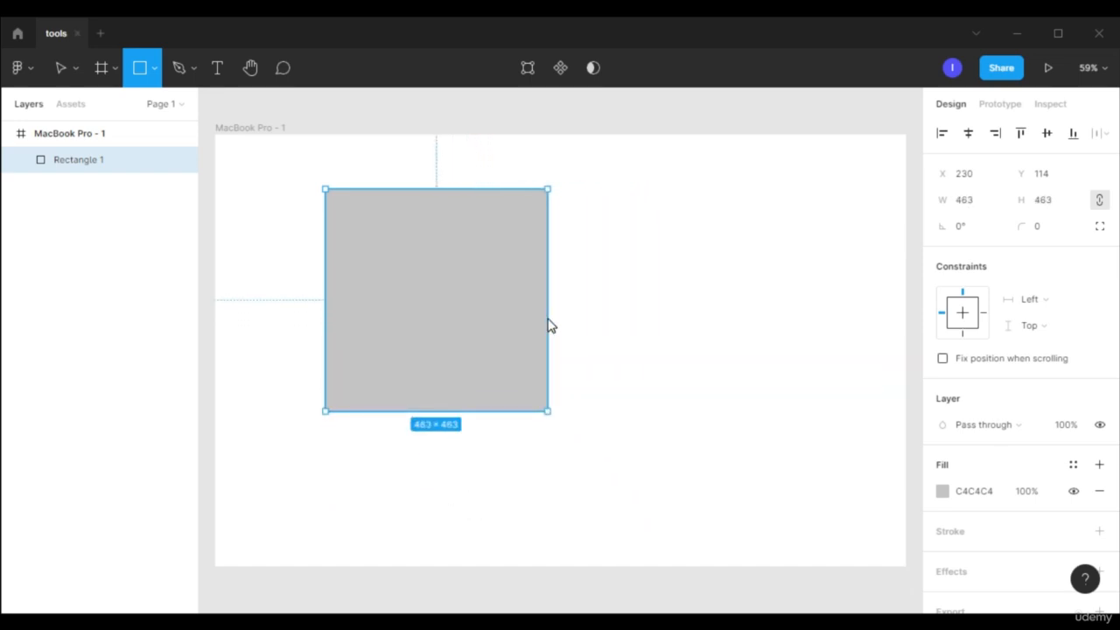
drag(550, 326, 528, 390)
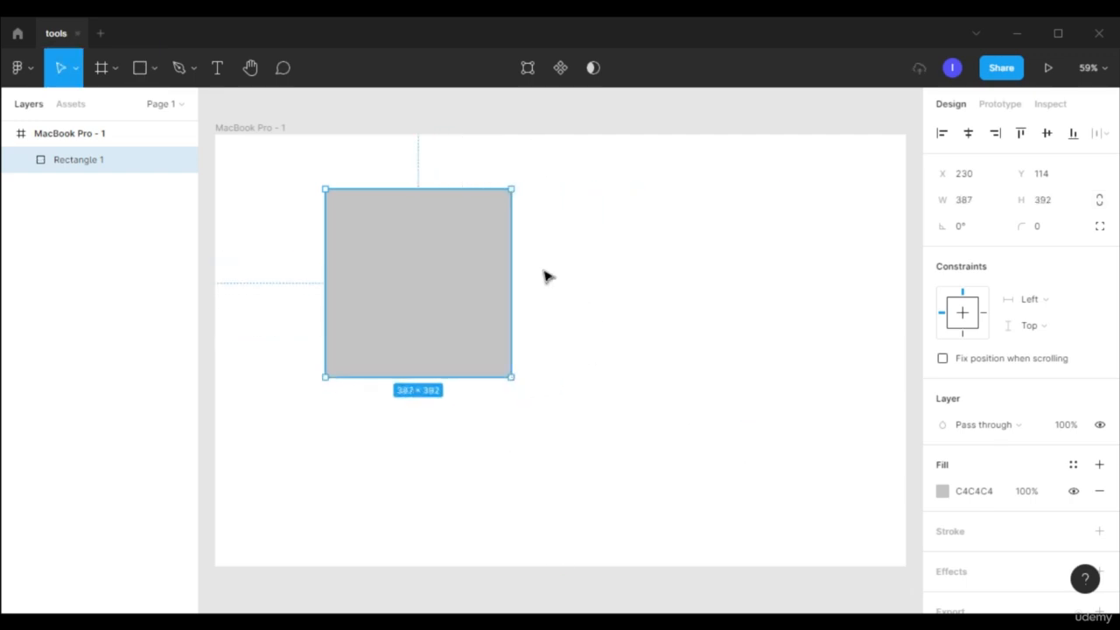
- Draw a circle about 463 × 462 beside the rectangle with the Ellipse tool
click(155, 67)
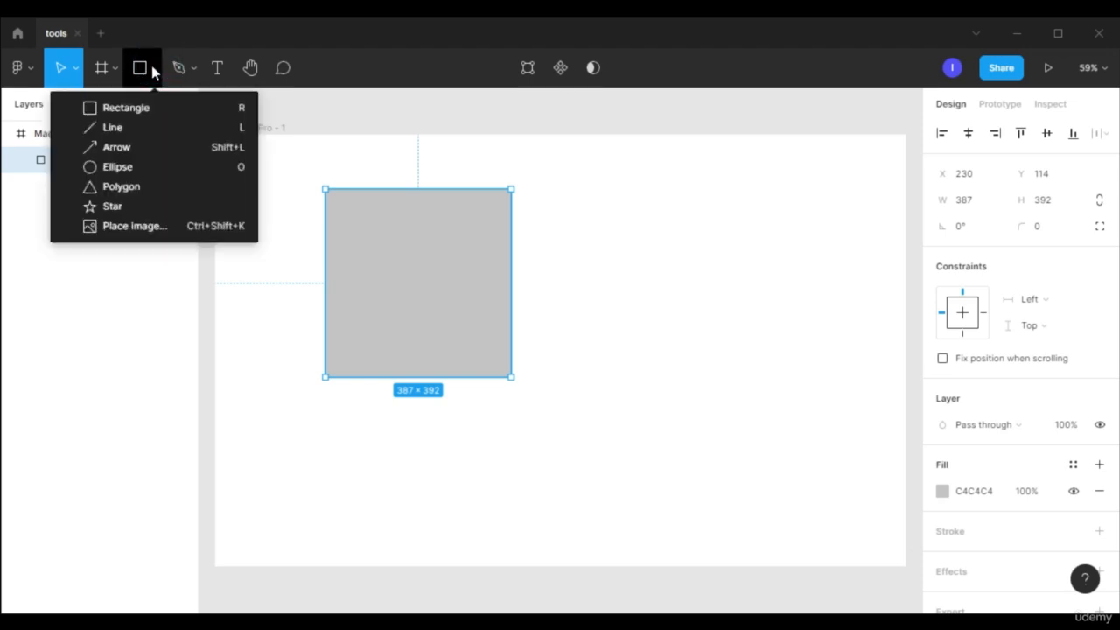
click(141, 167)
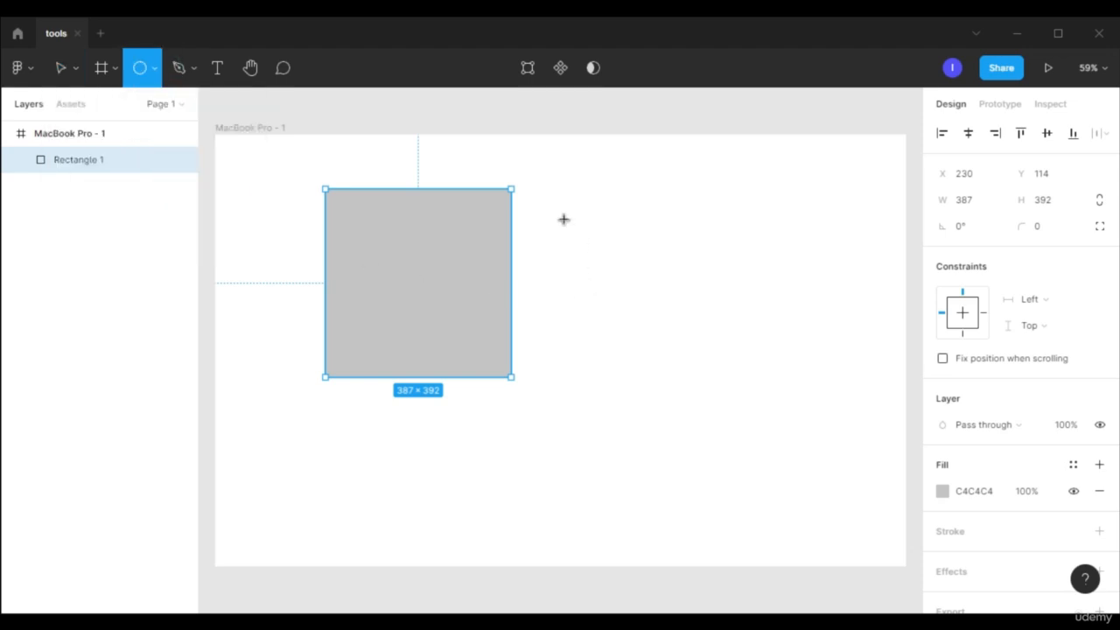
drag(563, 219, 772, 459)
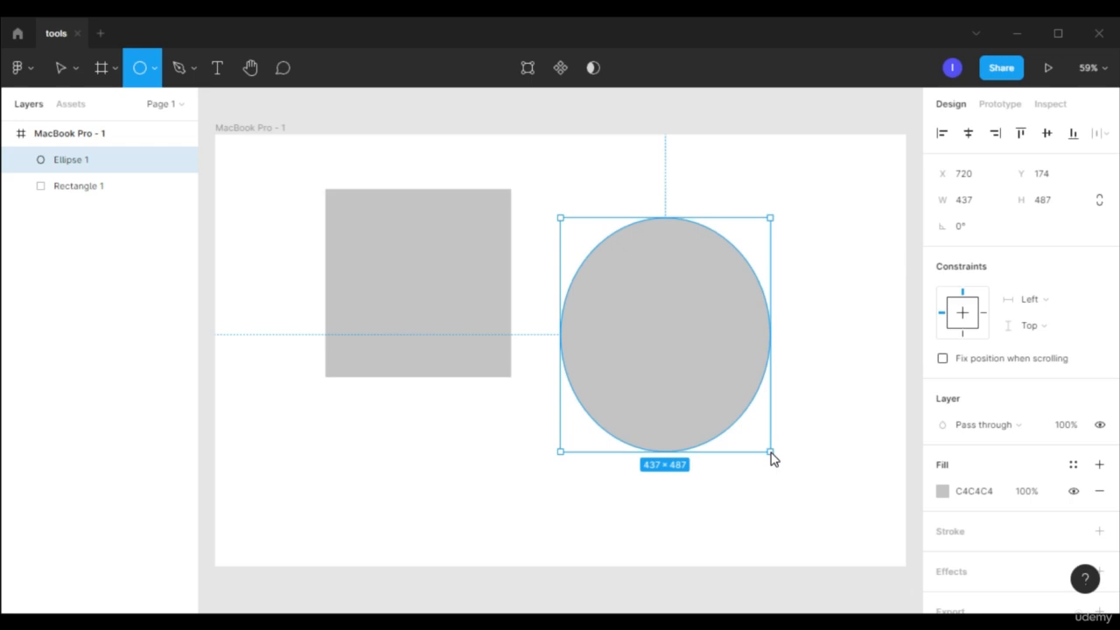
drag(771, 459, 803, 461)
drag(766, 399, 781, 441)
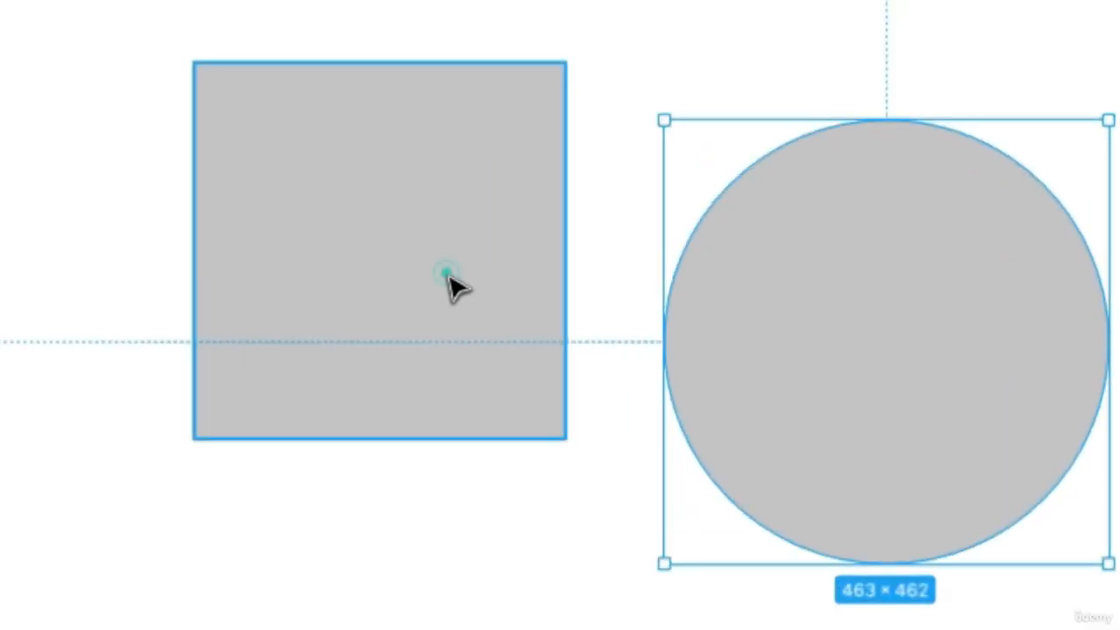
- Round all the rectangle's corners to a radius of about 67 and deselect it
click(448, 281)
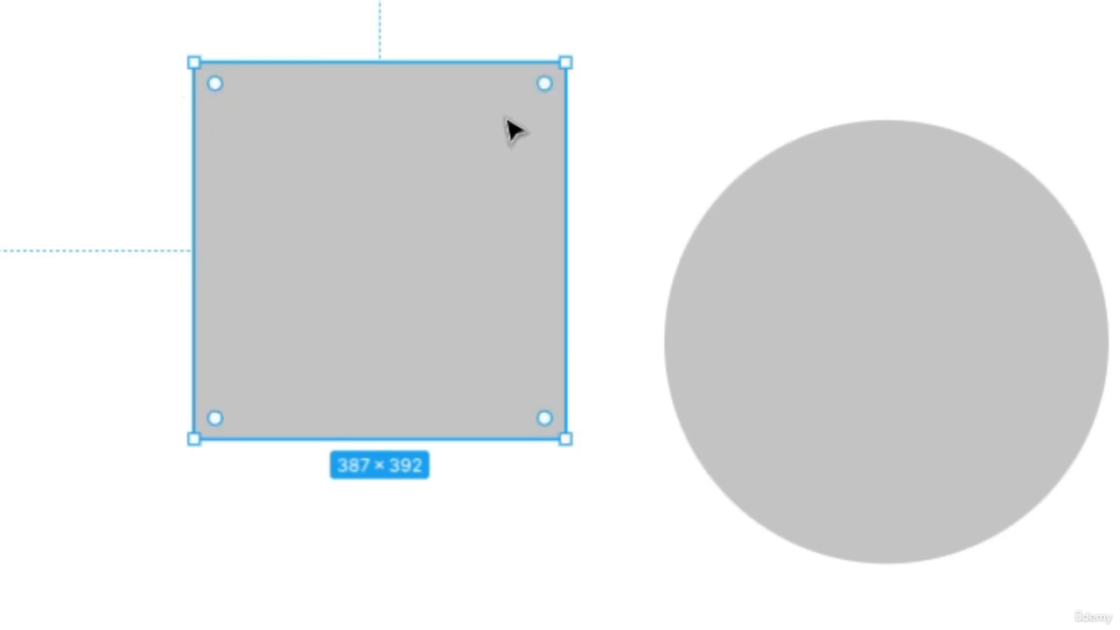
mouse_move(543, 89)
drag(543, 87, 495, 226)
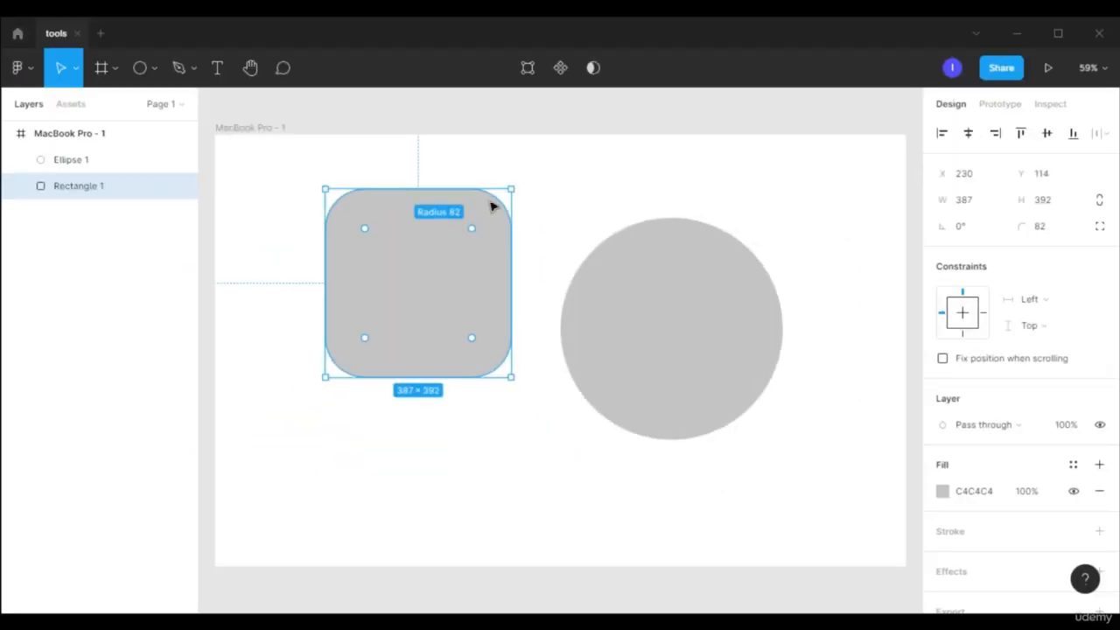
drag(473, 231, 493, 233)
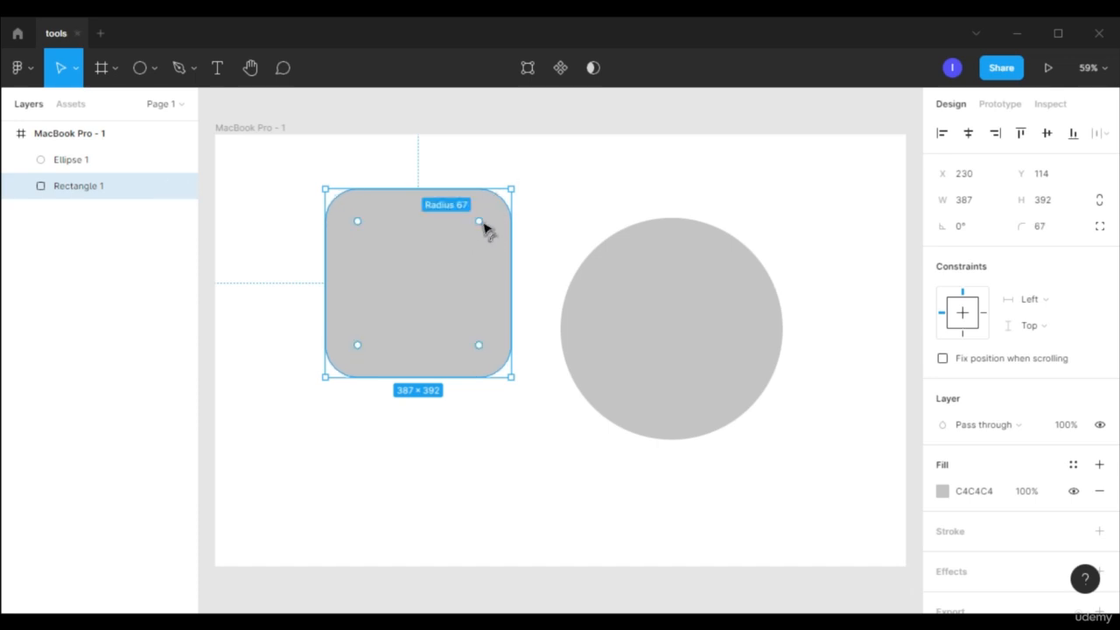
click(154, 69)
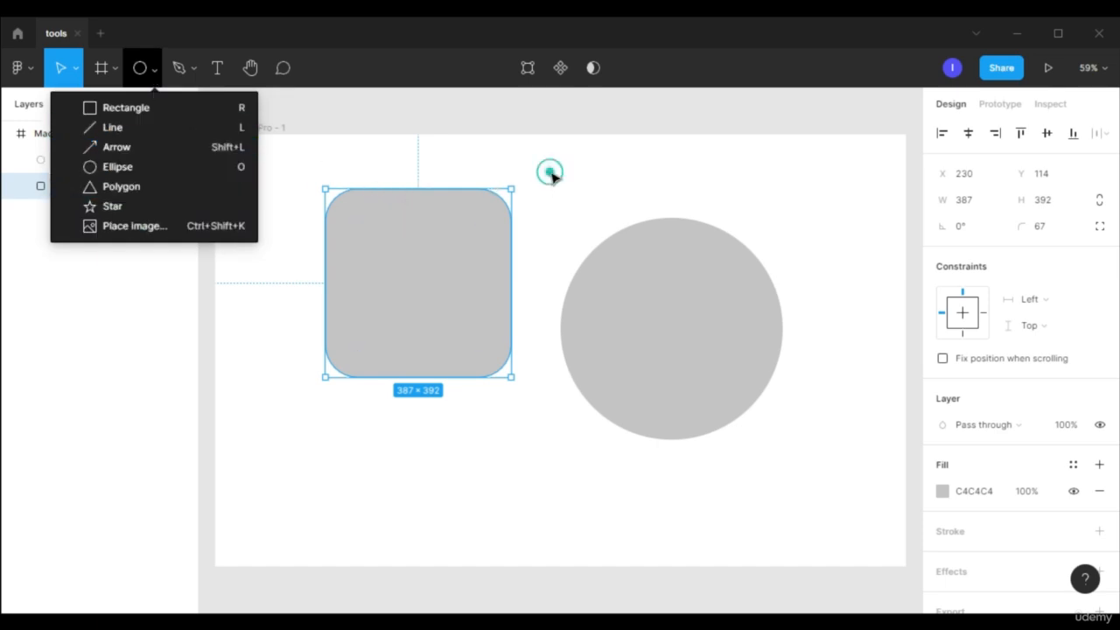
click(551, 175)
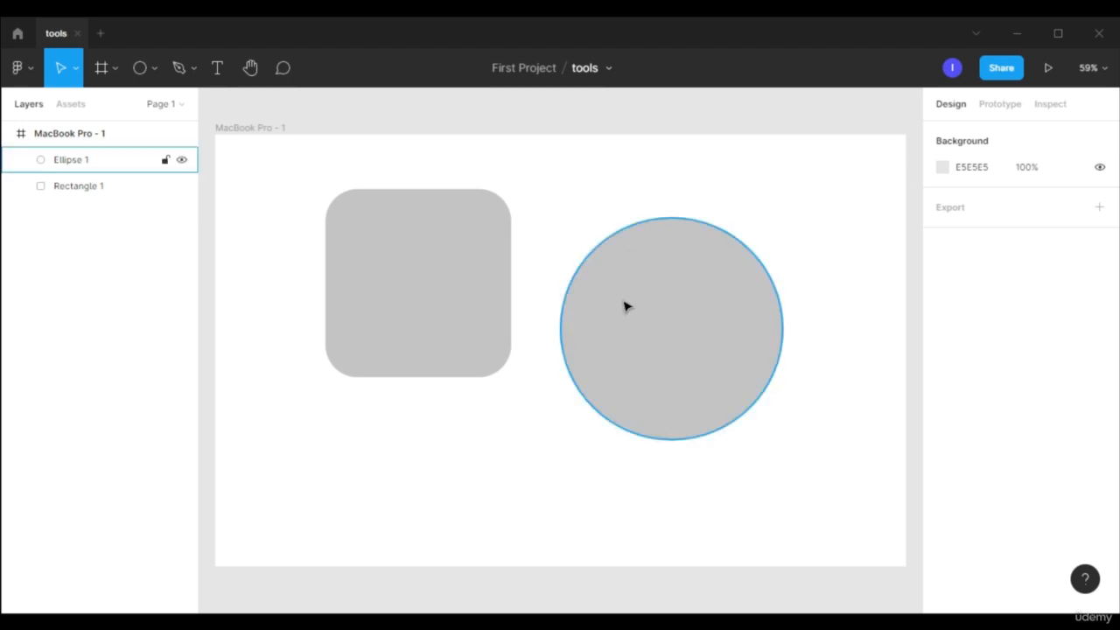
- Duplicate the circle, shrink the copy to about 73 × 73 and place it near the frame's upper-left corner
click(660, 346)
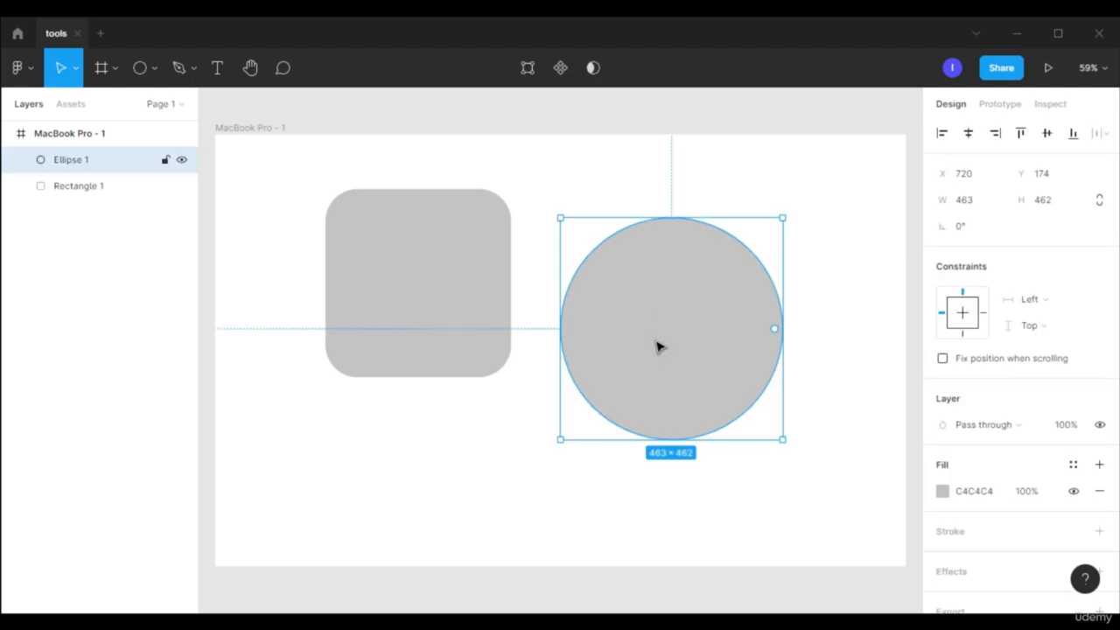
drag(652, 352, 374, 444)
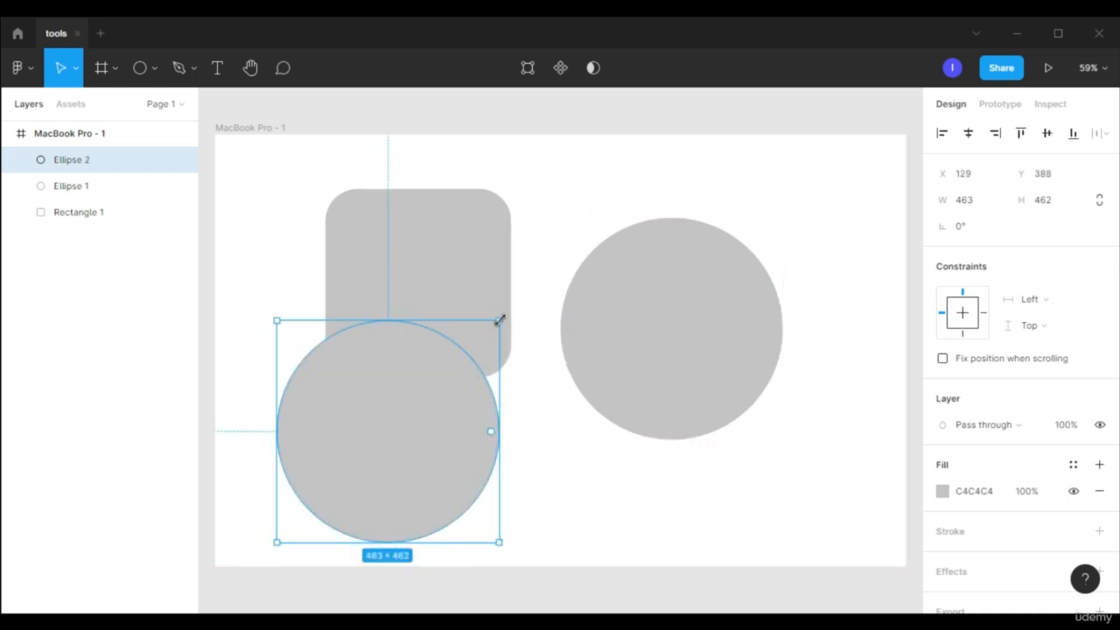
drag(498, 319, 341, 495)
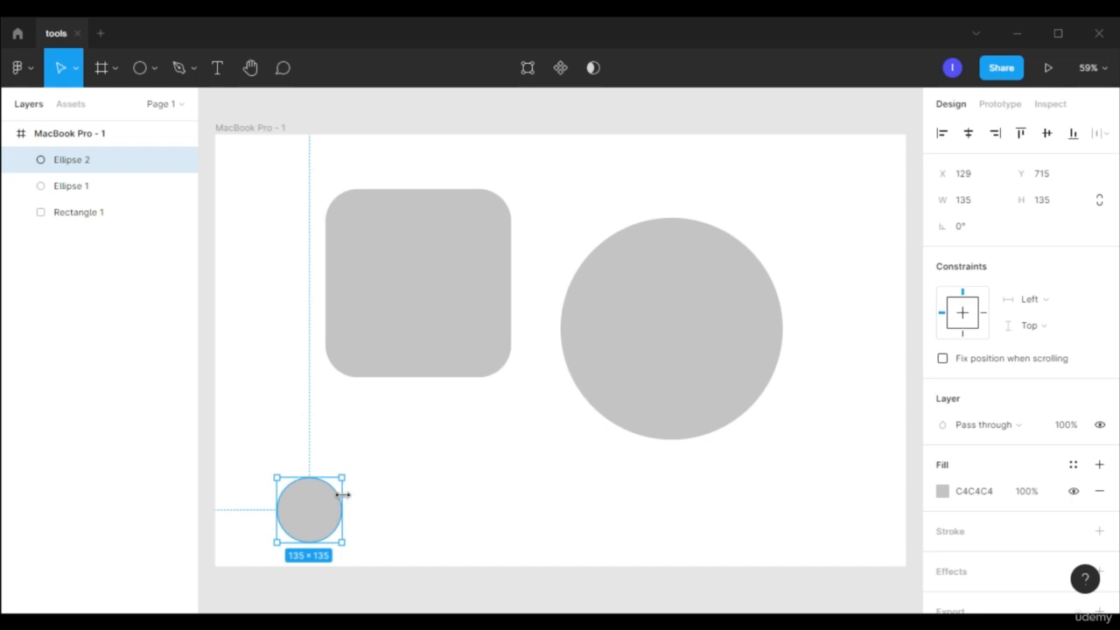
drag(341, 477, 294, 528)
drag(294, 528, 259, 190)
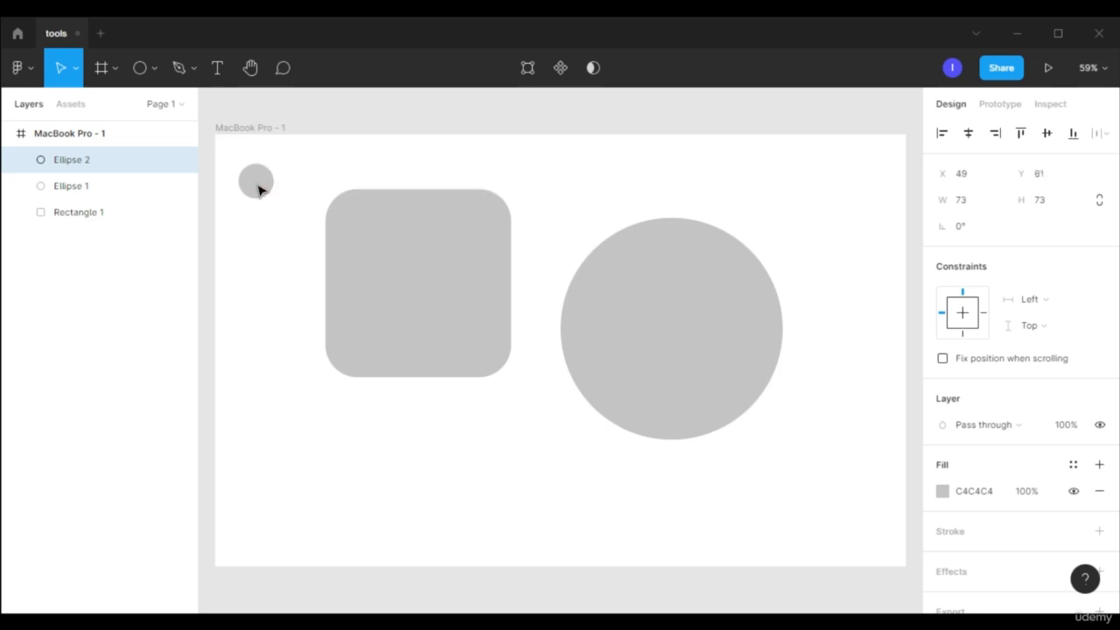
click(355, 413)
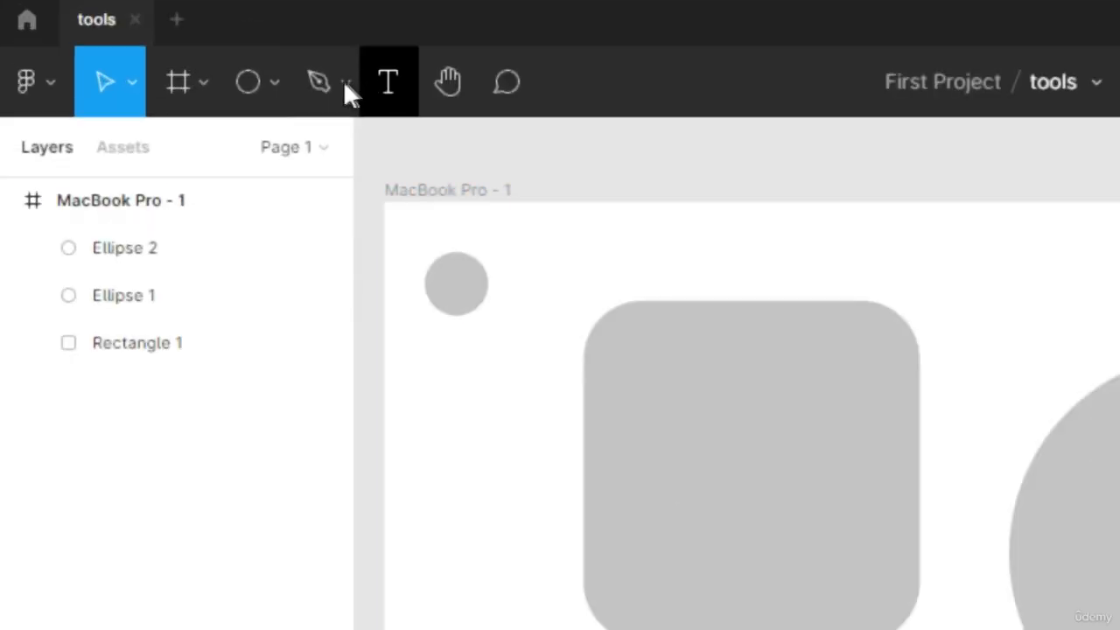
- Draw a small closed shape with a curved top between the frame's left edge and the rectangle with the Pen tool
click(193, 67)
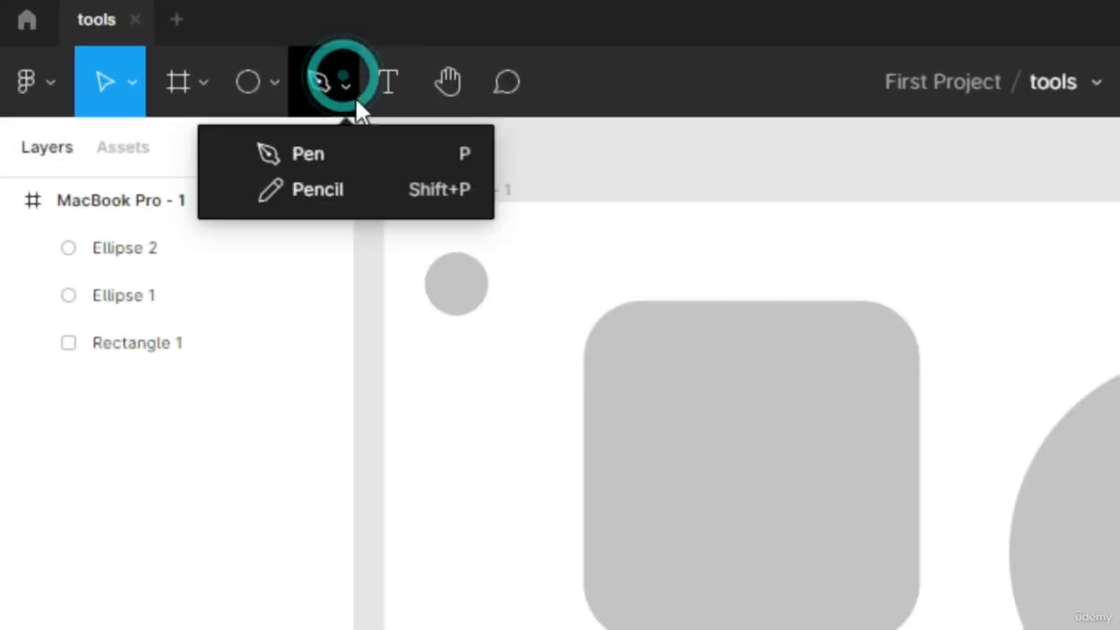
click(392, 156)
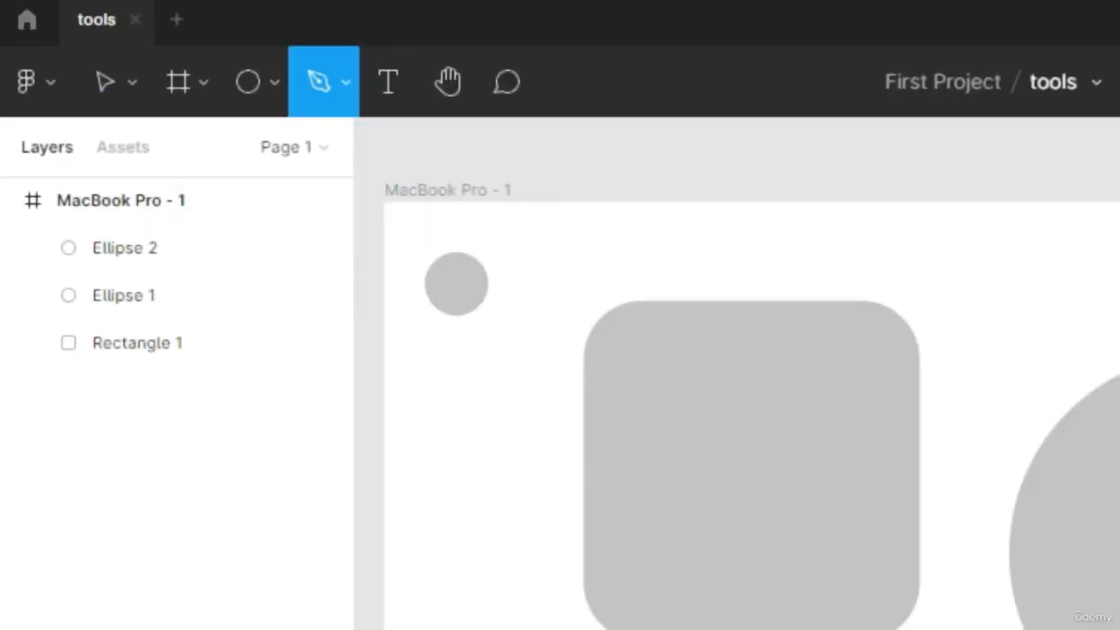
click(485, 507)
click(448, 625)
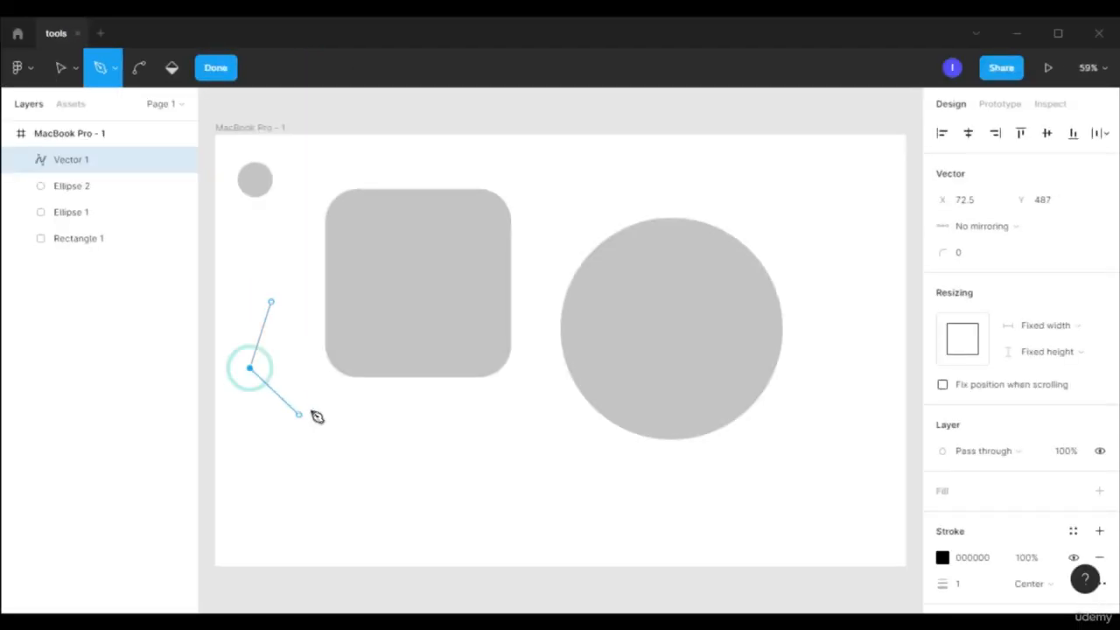
click(315, 408)
click(301, 331)
drag(301, 262, 276, 264)
click(272, 302)
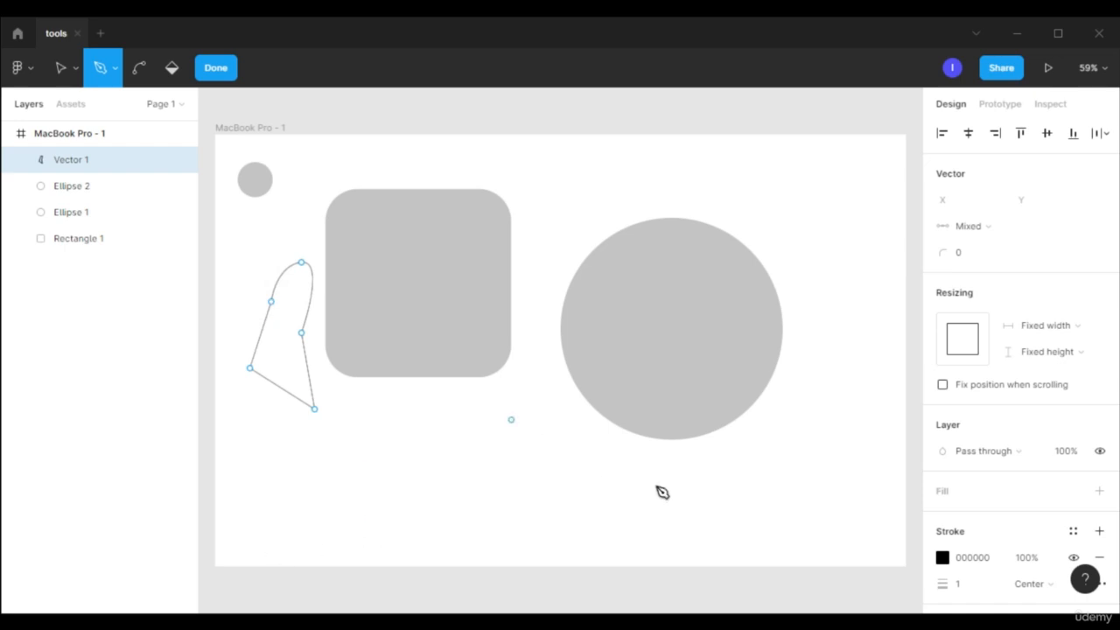
- Draw a closed, wavy hill-like outline across the frame's full width along its bottom edge with the Pen tool
click(236, 533)
click(327, 499)
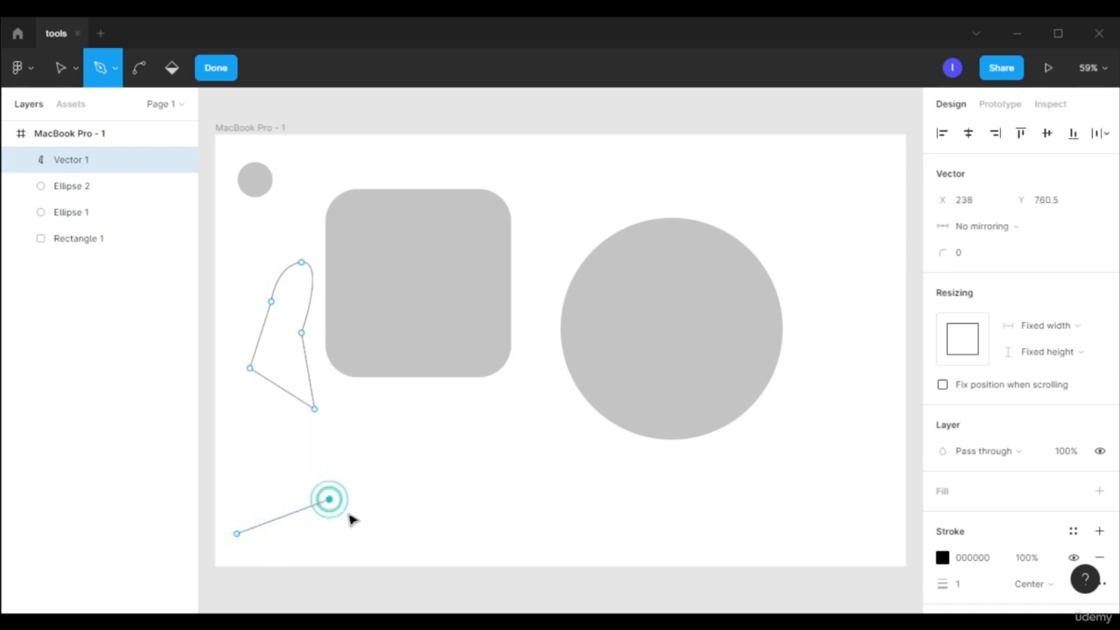
click(420, 482)
click(547, 487)
drag(701, 499, 735, 486)
click(828, 427)
click(893, 447)
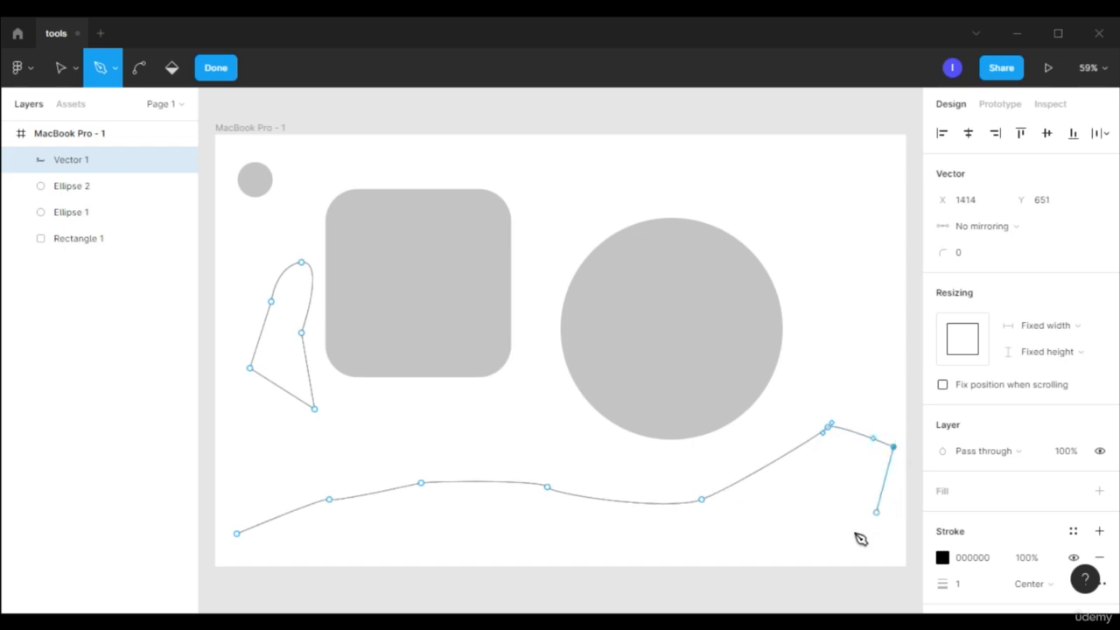
click(915, 474)
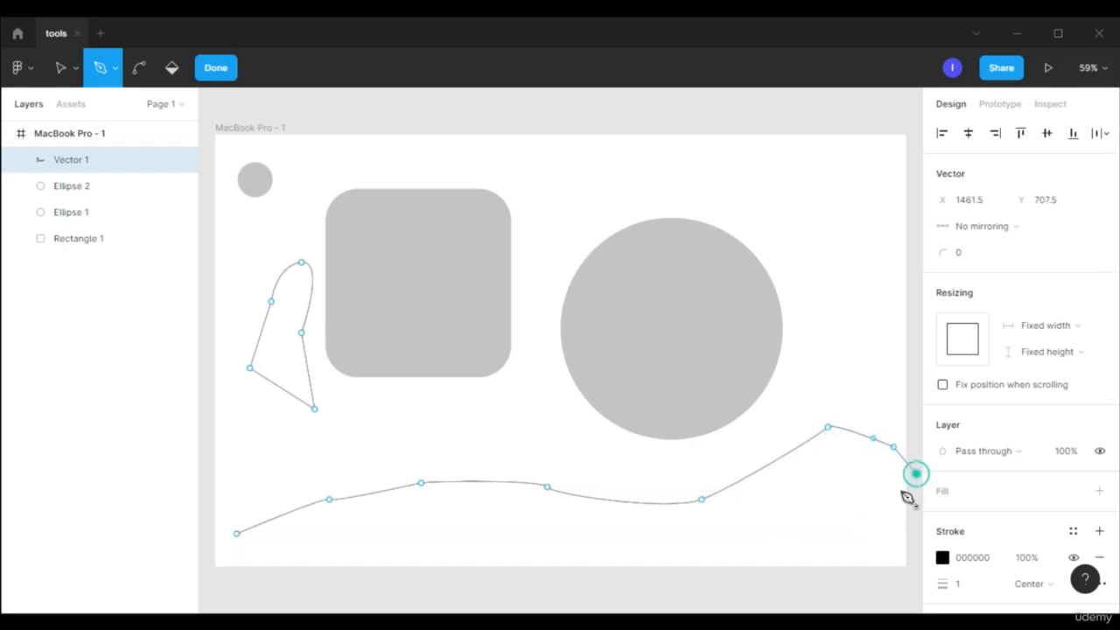
click(904, 585)
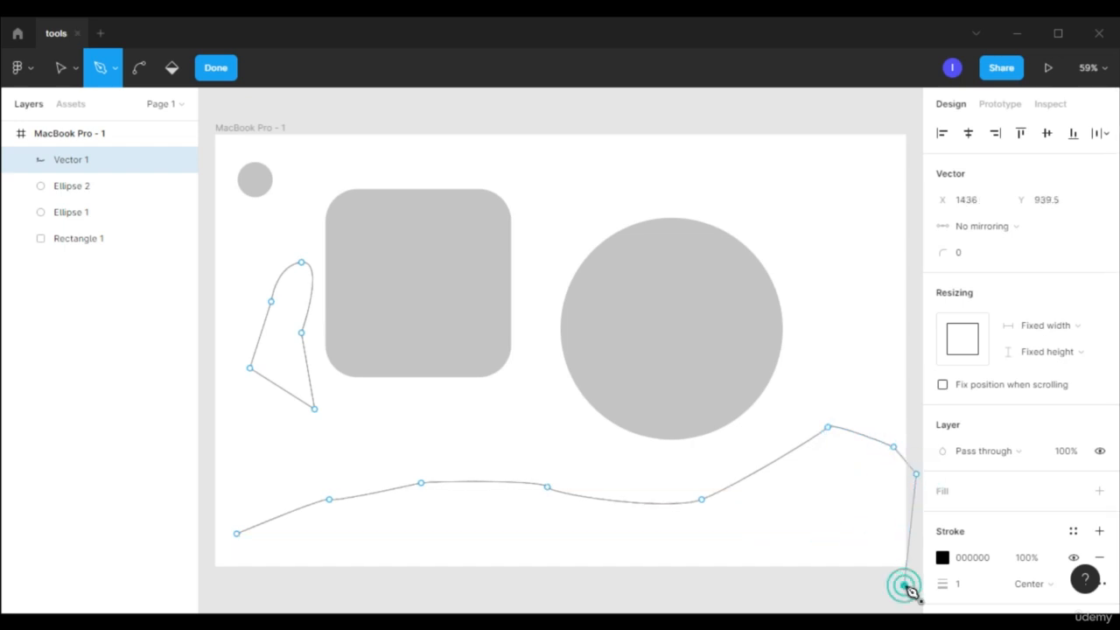
click(249, 590)
click(236, 533)
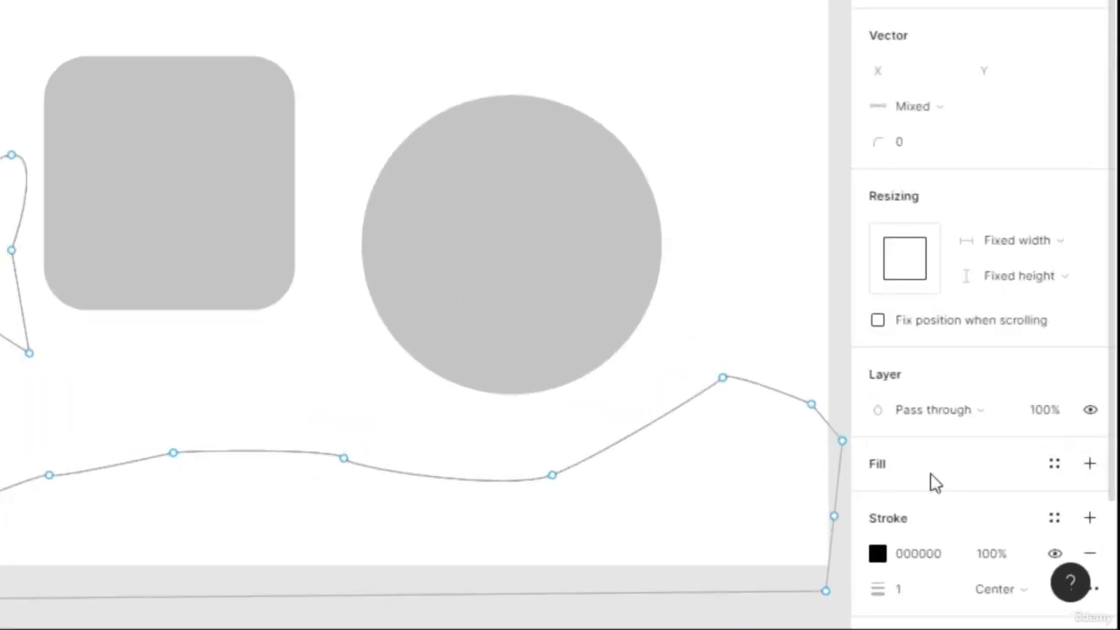
- Fill the vector shapes with C4C4C4 and add an extra curved pen path crossing the hill's upper edge
click(1096, 463)
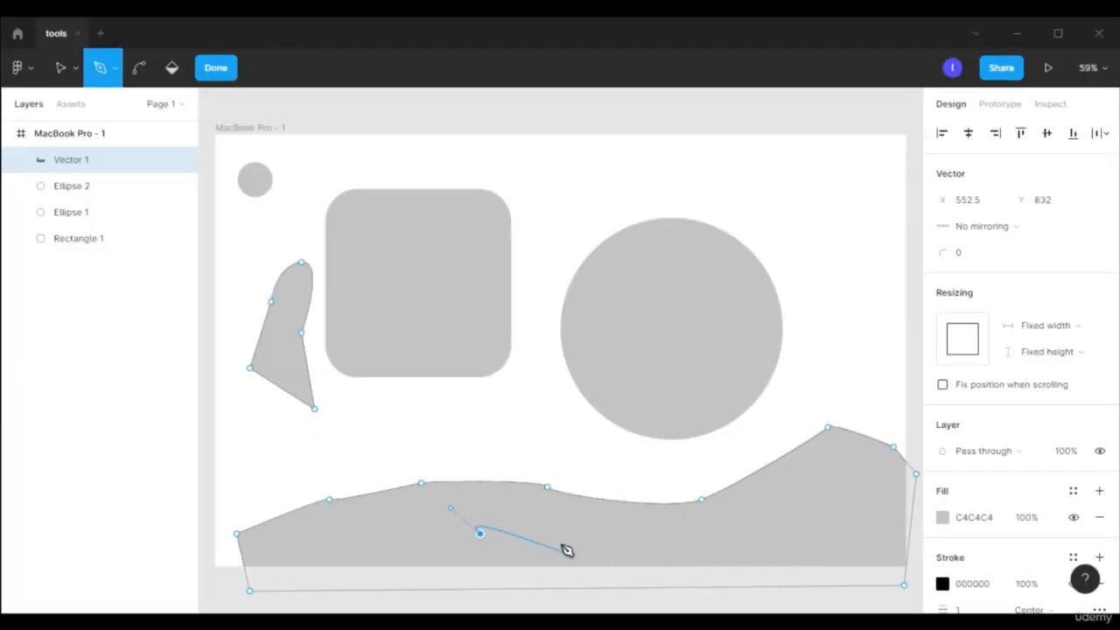
click(689, 473)
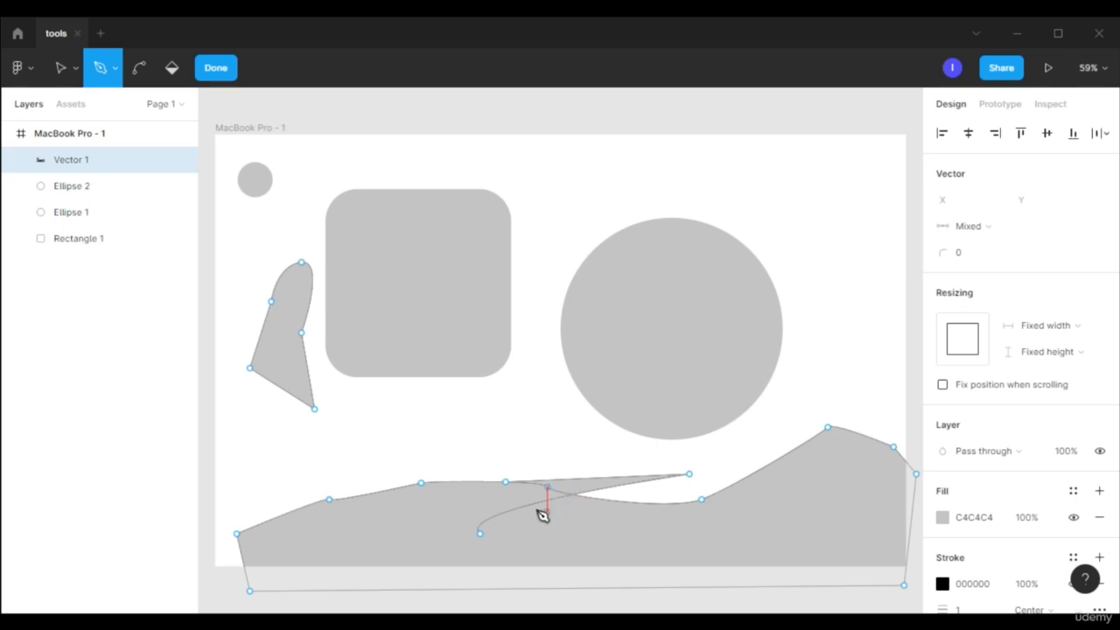
- Reshape the small shape and the hill with the Move tool by shifting their anchor points and bending the upper edge
click(73, 69)
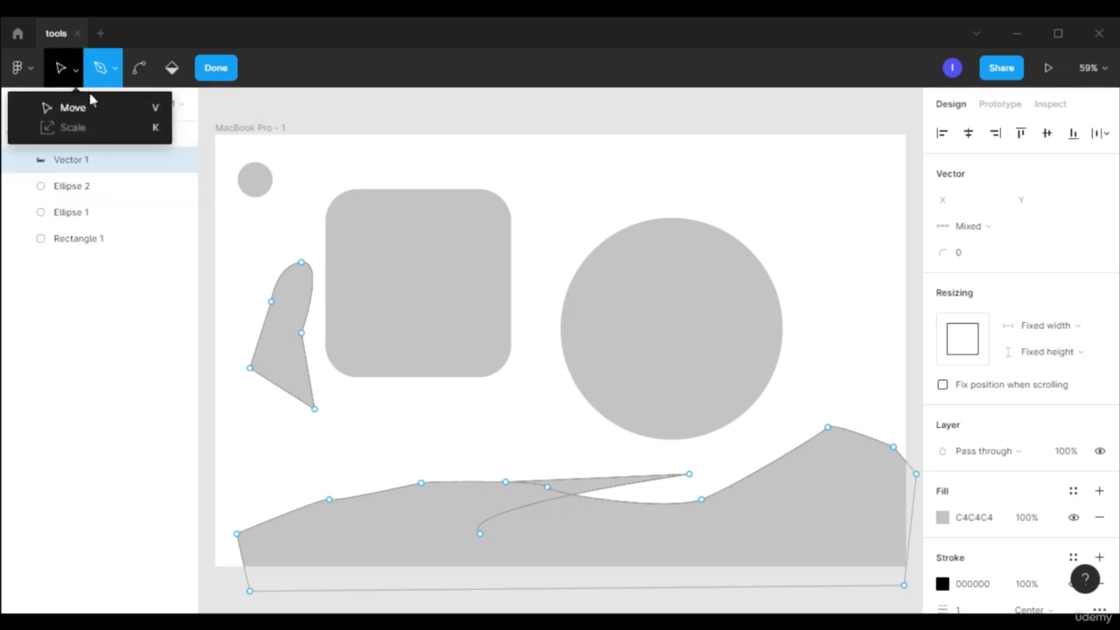
click(102, 111)
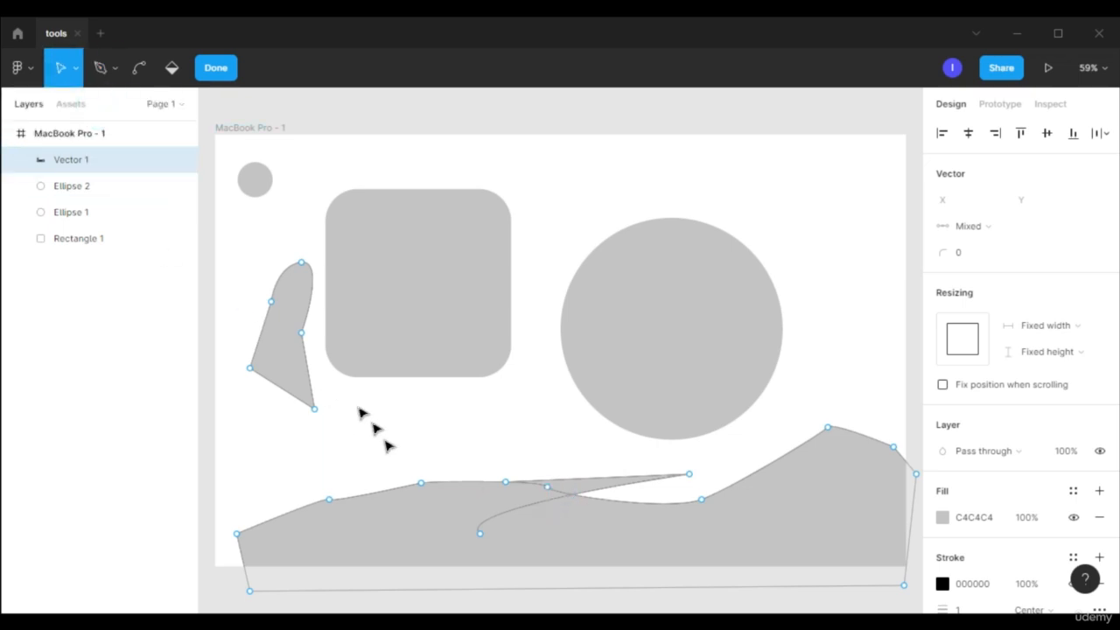
mouse_move(305, 337)
mouse_down()
mouse_move(342, 367)
mouse_move(482, 413)
mouse_move(535, 460)
mouse_move(455, 310)
mouse_move(288, 353)
mouse_move(305, 359)
mouse_up()
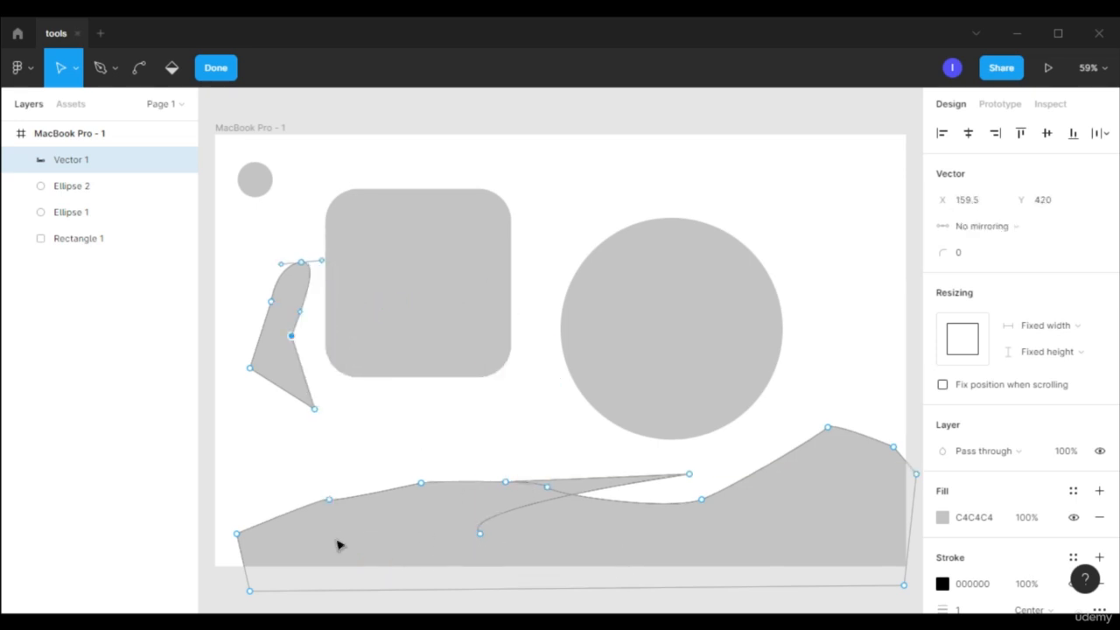
drag(329, 499, 337, 475)
drag(444, 481, 443, 525)
drag(547, 487, 643, 519)
drag(690, 474, 494, 435)
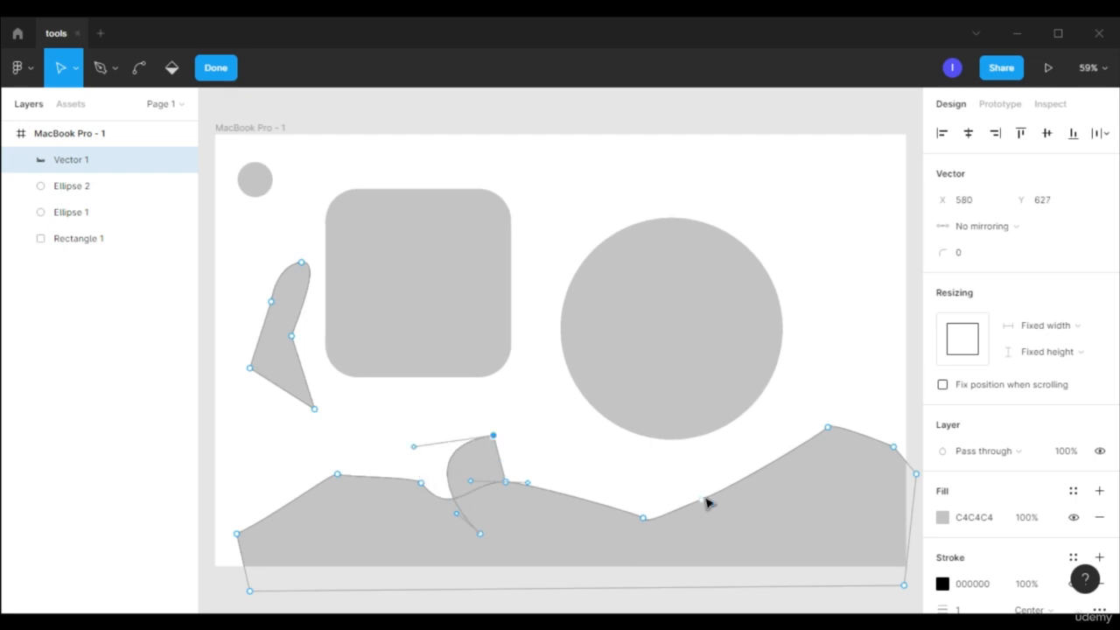
- Bend the hill's upper edge upward between the valley below the large circle and the peak, and set the vector's fill to BA2828
drag(705, 502, 719, 474)
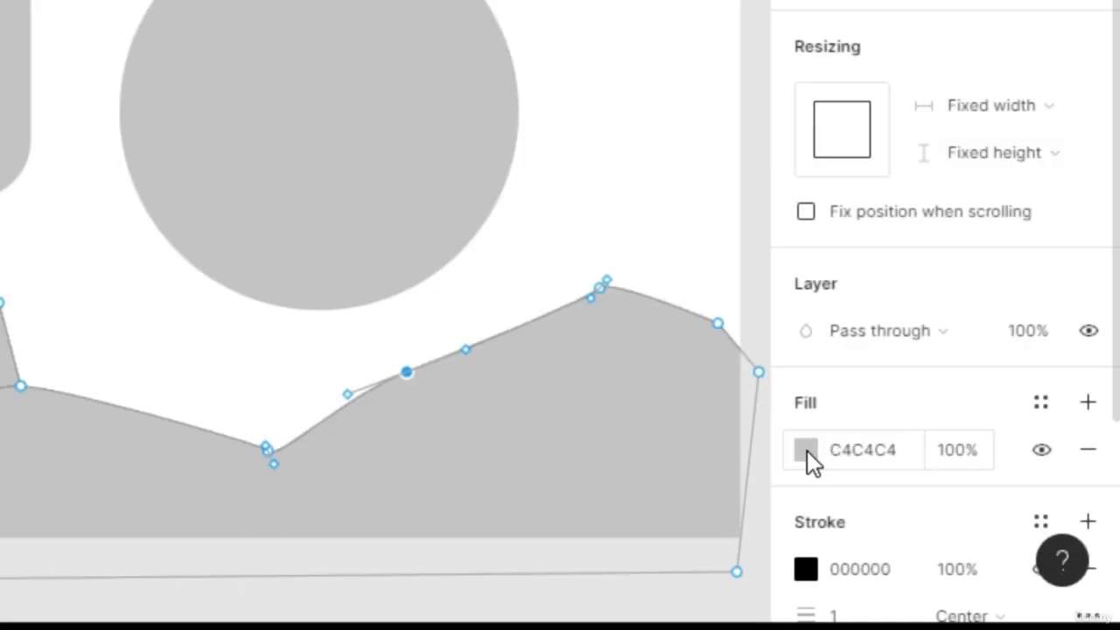
click(807, 451)
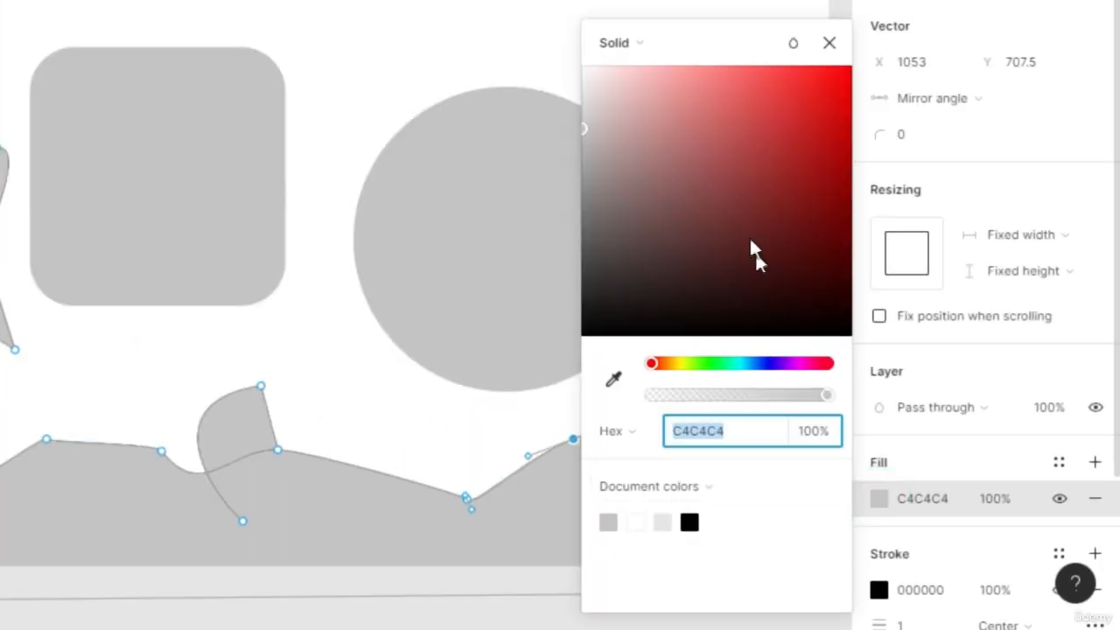
click(728, 186)
drag(798, 116, 654, 236)
- Change the red vector's fill type from solid to a linear gradient
click(631, 48)
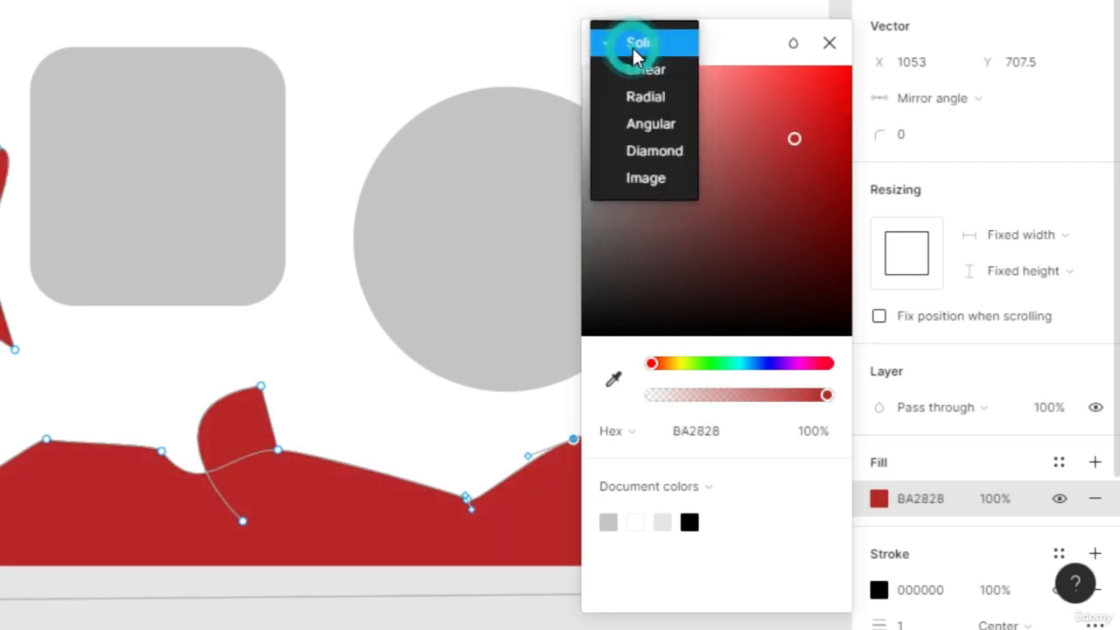
click(657, 69)
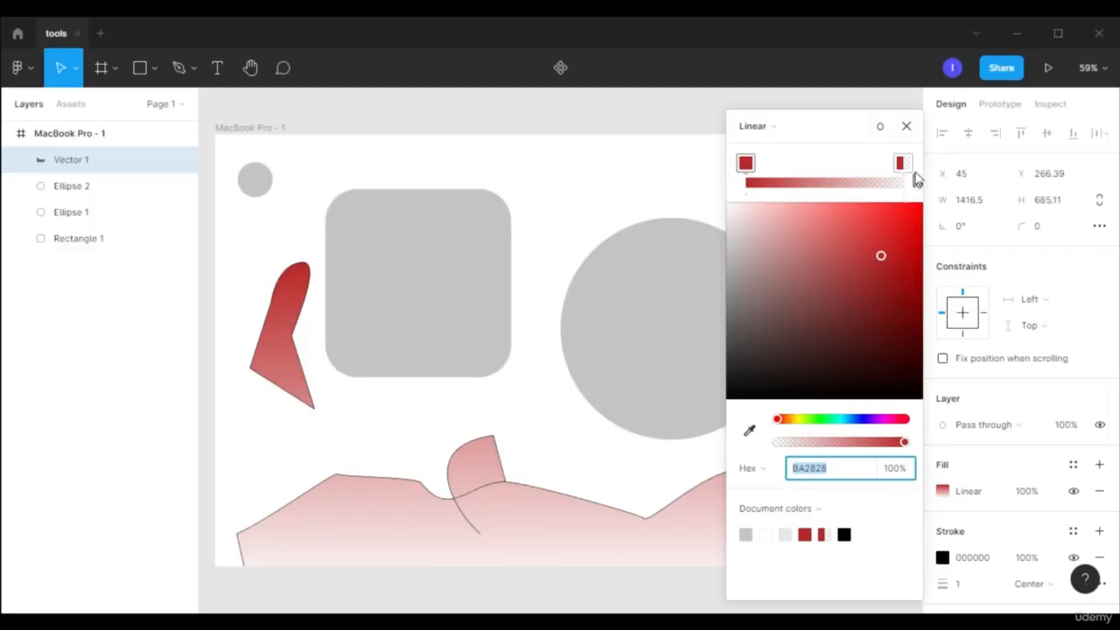
click(908, 126)
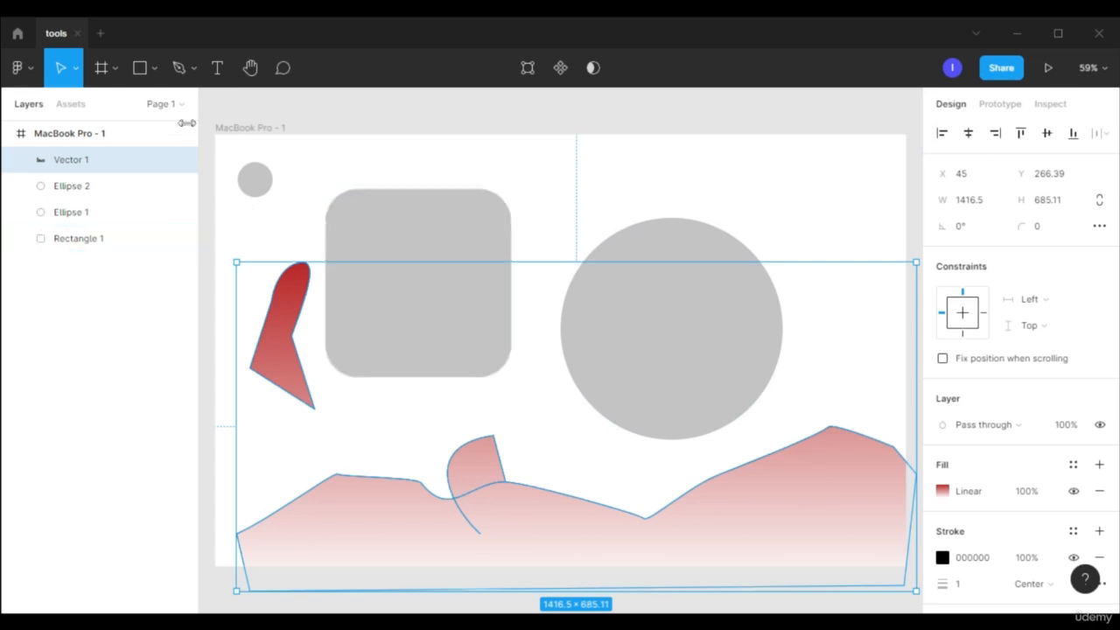
- Draw a long looping freehand line across and above the large circle with the Pencil tool
click(192, 68)
click(200, 136)
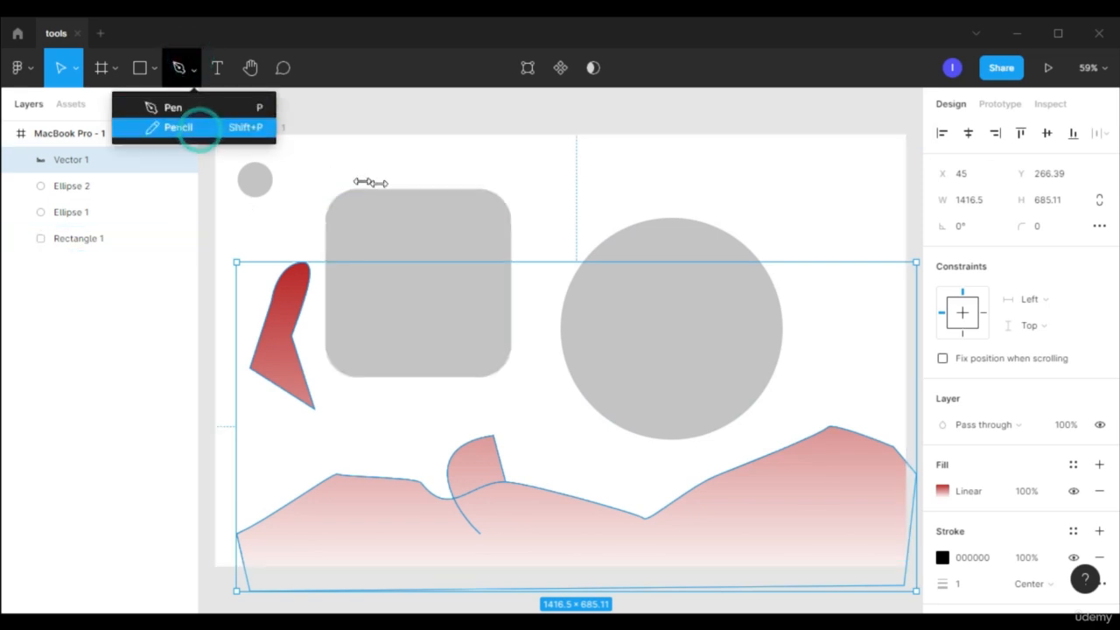
mouse_move(525, 183)
mouse_down()
mouse_move(675, 197)
mouse_move(726, 244)
mouse_up()
mouse_move(860, 171)
mouse_down()
mouse_move(542, 321)
mouse_move(691, 317)
mouse_move(777, 235)
mouse_move(573, 230)
mouse_move(606, 212)
mouse_up()
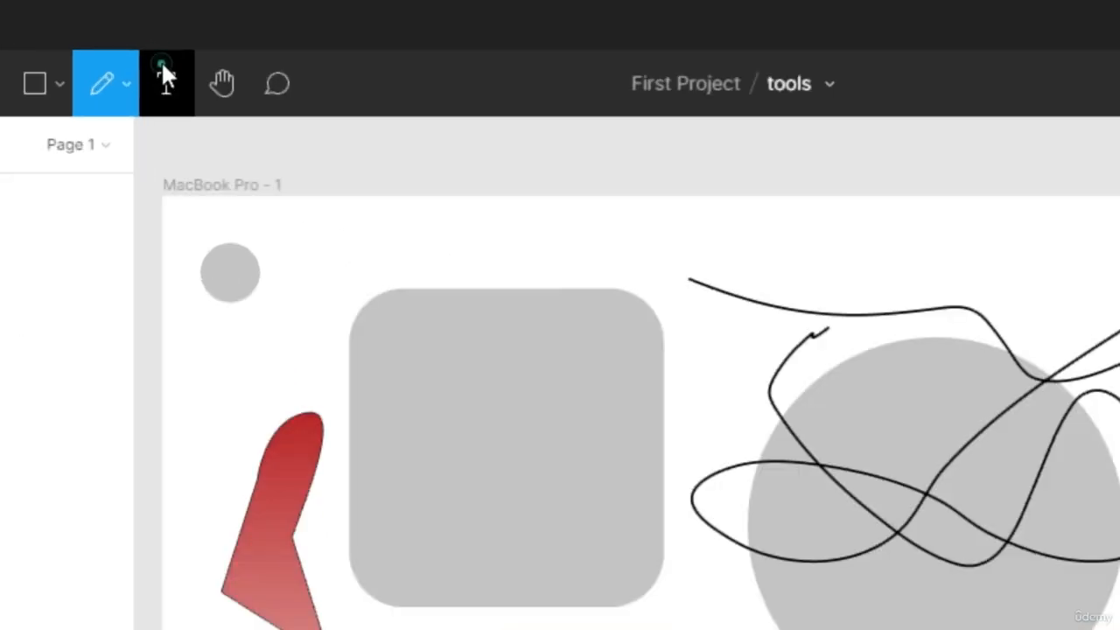
- Create a text box about 244 × 204 inside the rounded rectangle and enter "bsrwoghvorhg ohgh"
click(217, 68)
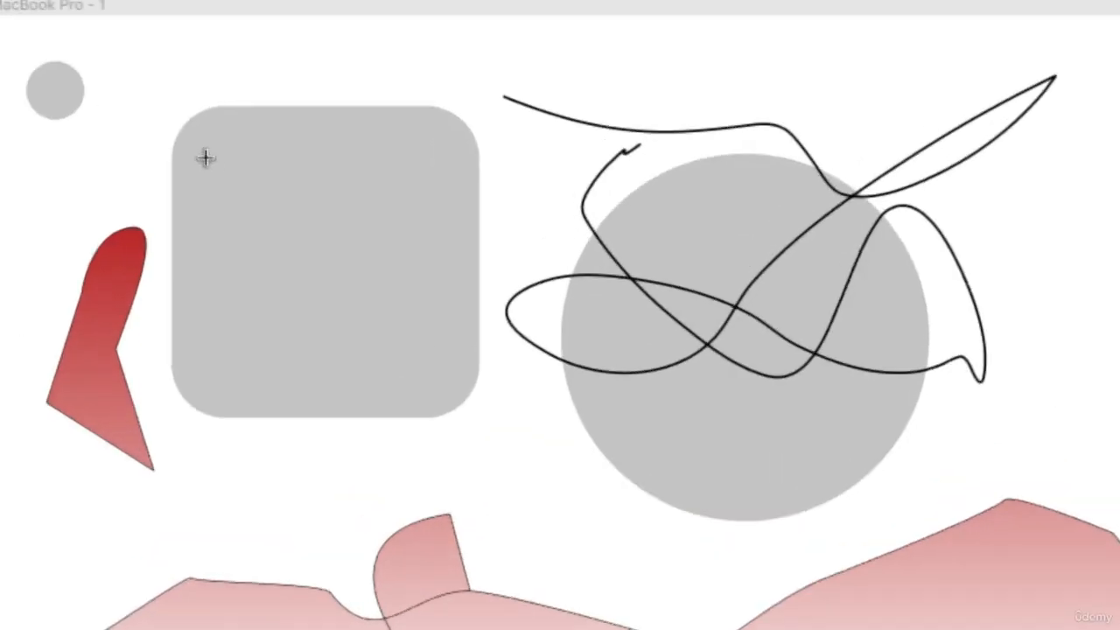
click(378, 336)
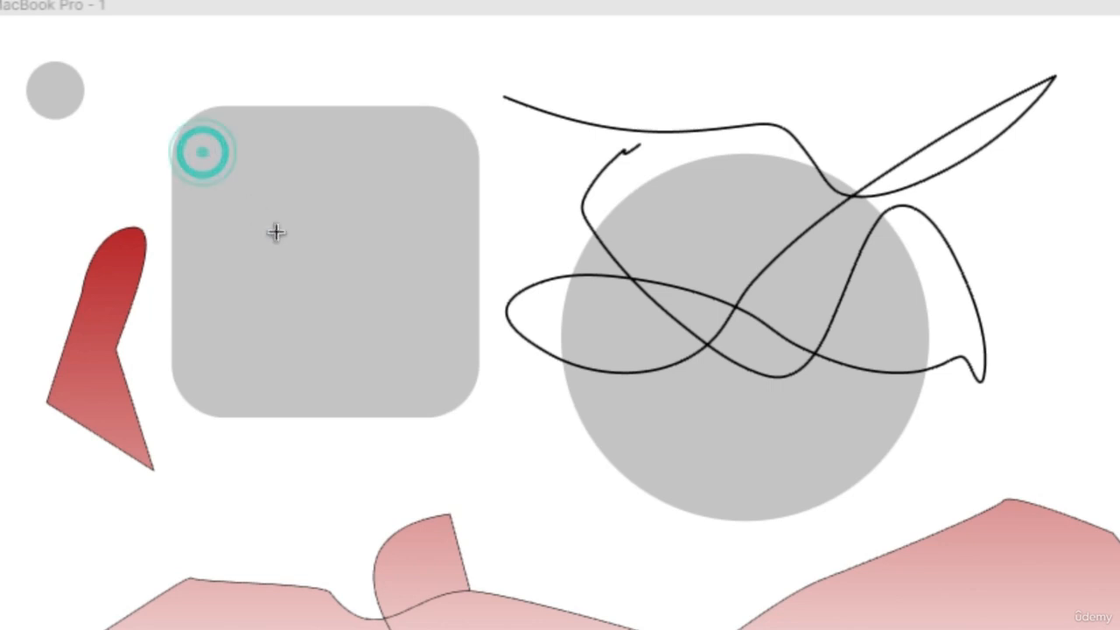
drag(203, 151, 397, 315)
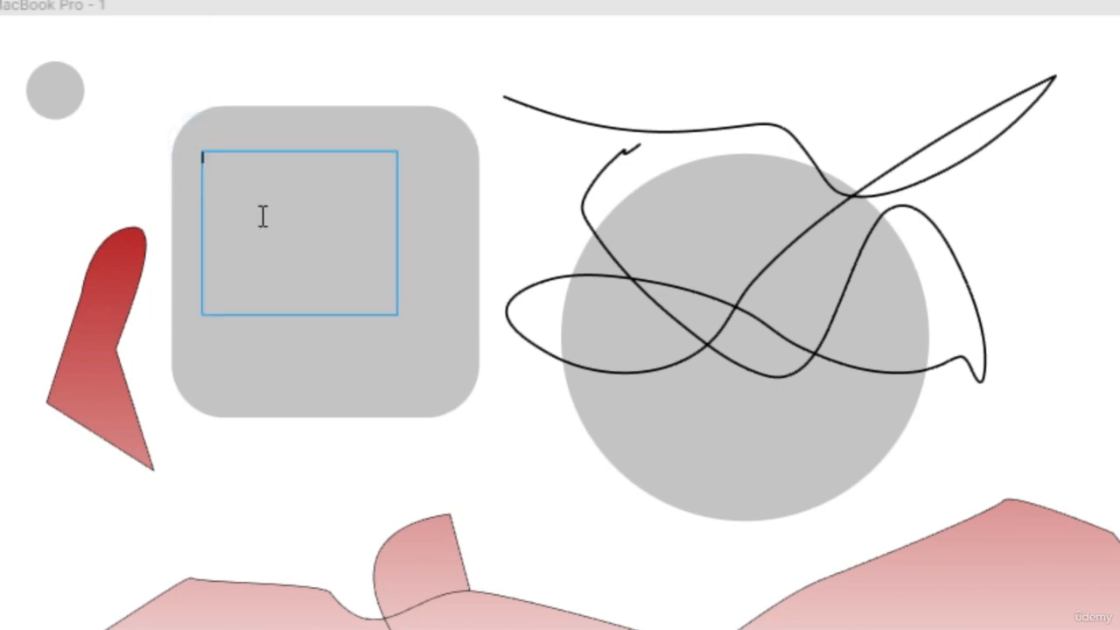
text(barwoghvarhg ahgh)
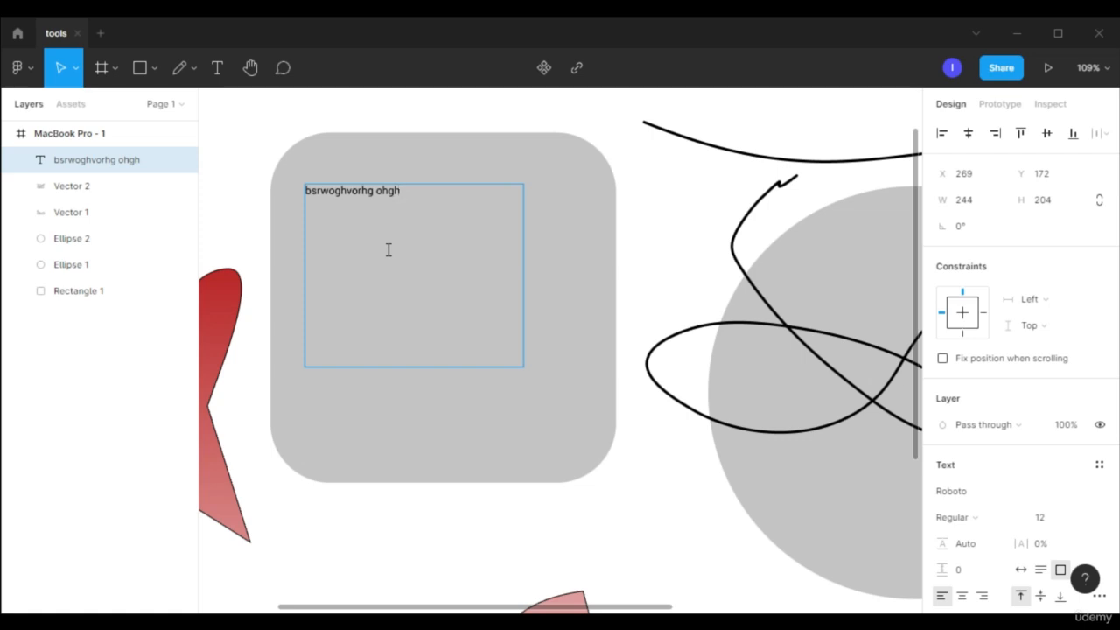
- Set the font size of all the text in the rounded rectangle's text box to 48
key(ctrl+a)
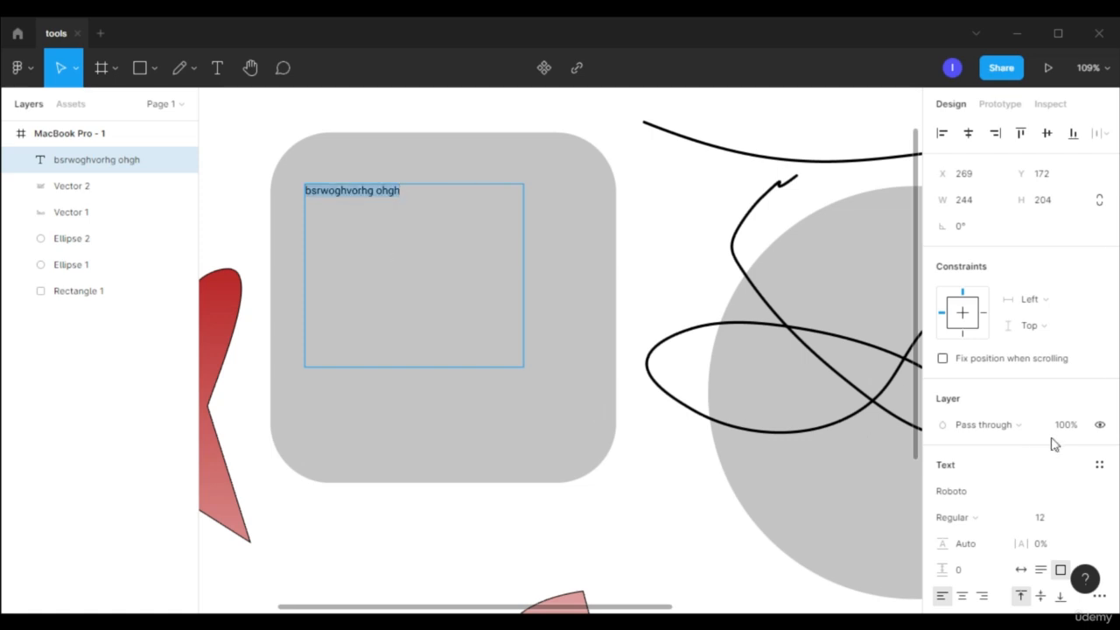
scroll(983, 230, down, 3)
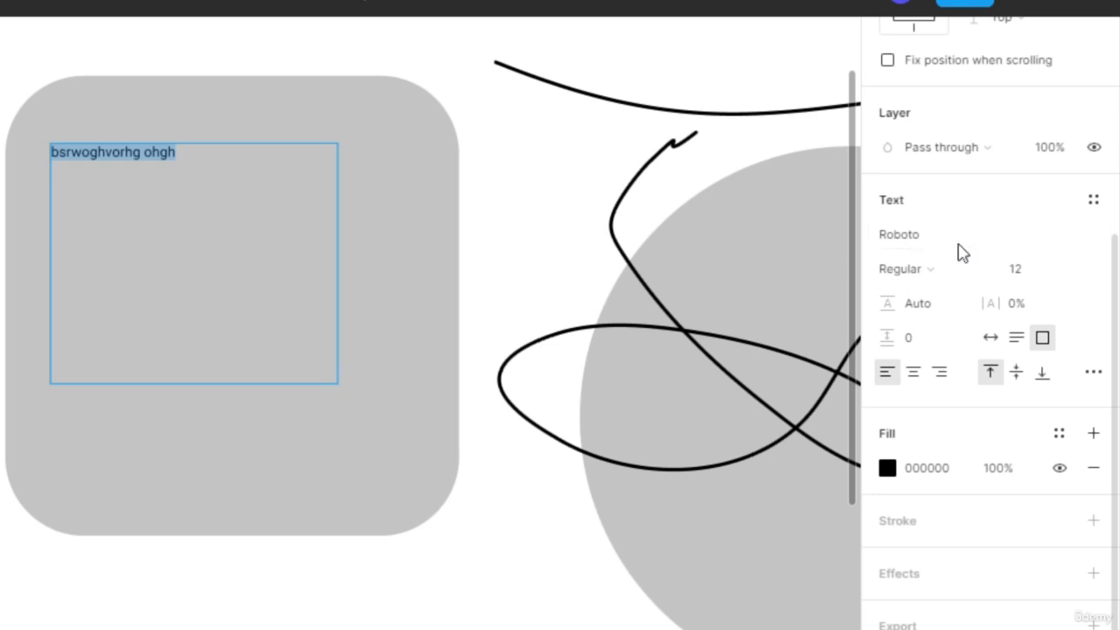
click(1026, 269)
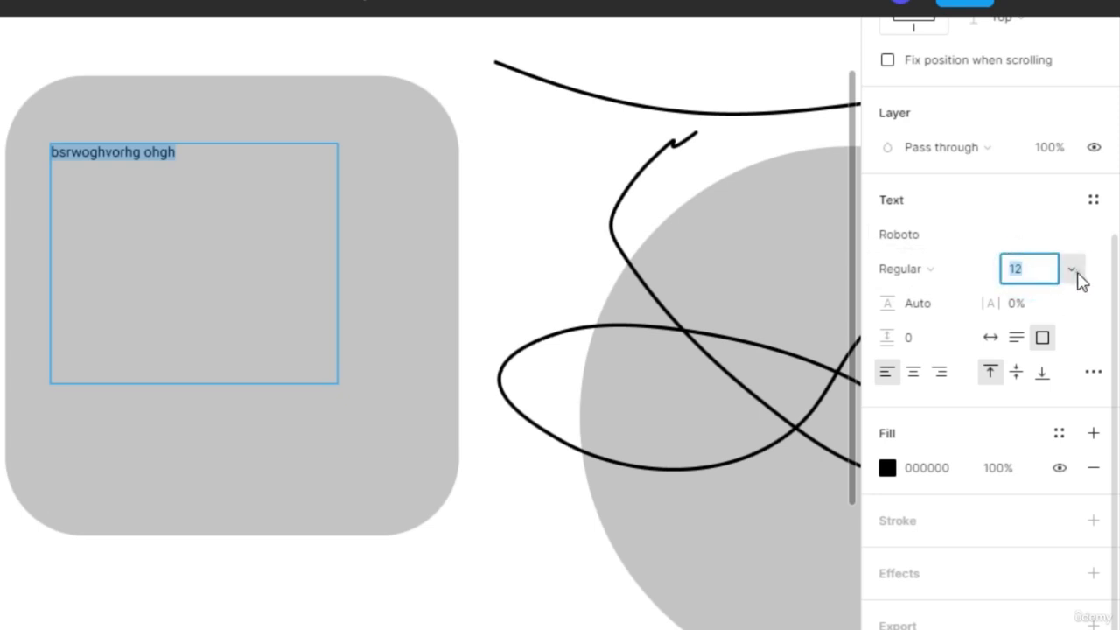
click(1073, 271)
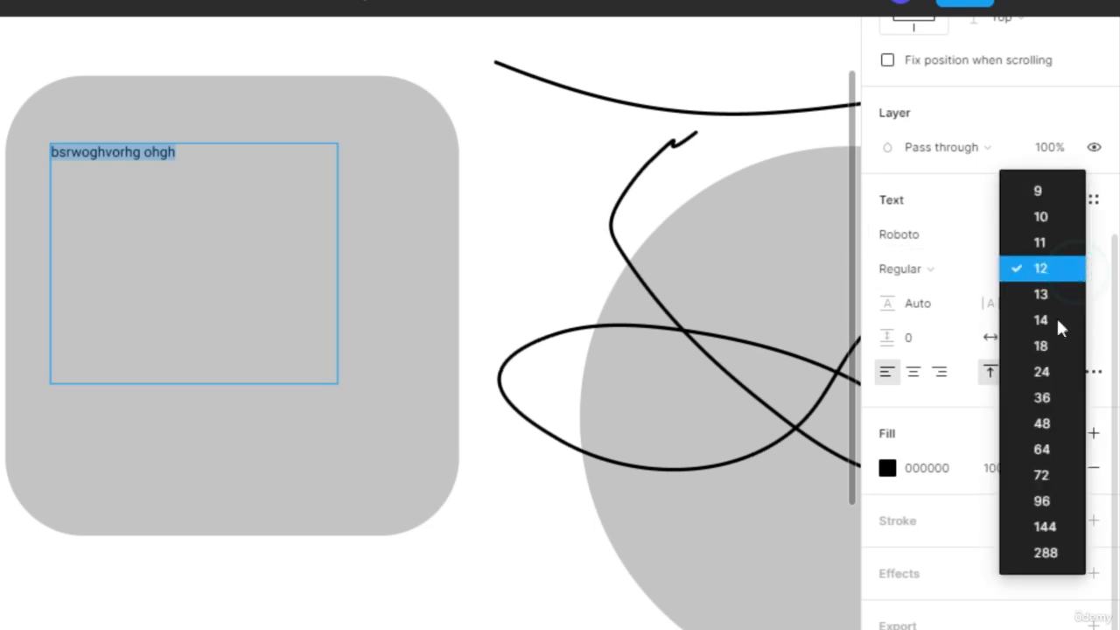
click(1042, 427)
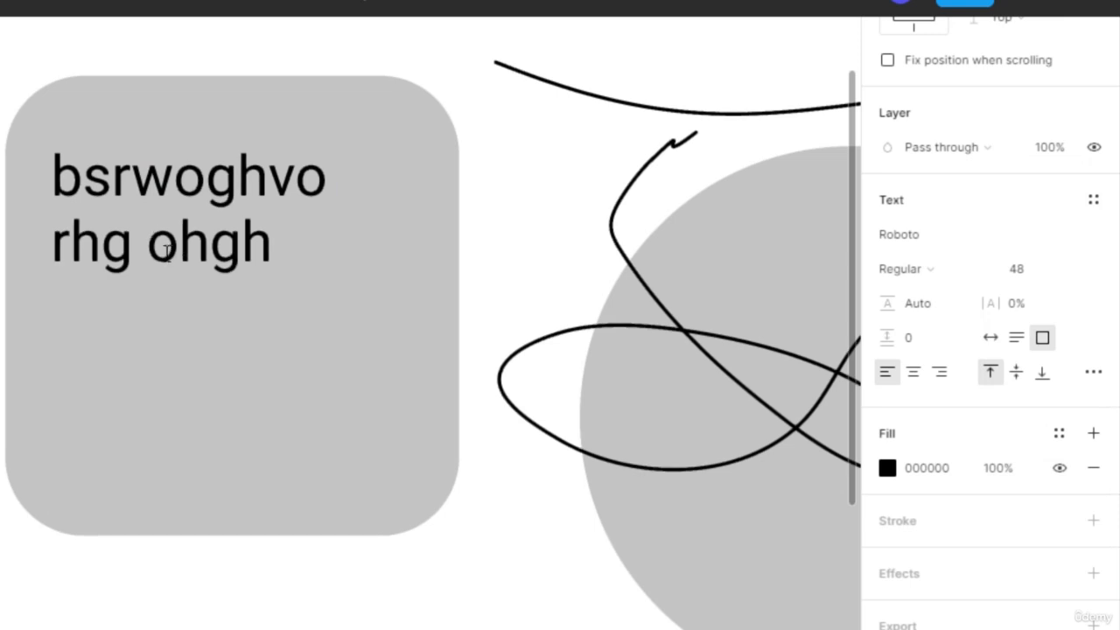
- Change the font of the selected text in the rounded rectangle to VCR OSD Mono
scroll(296, 277, down, 5)
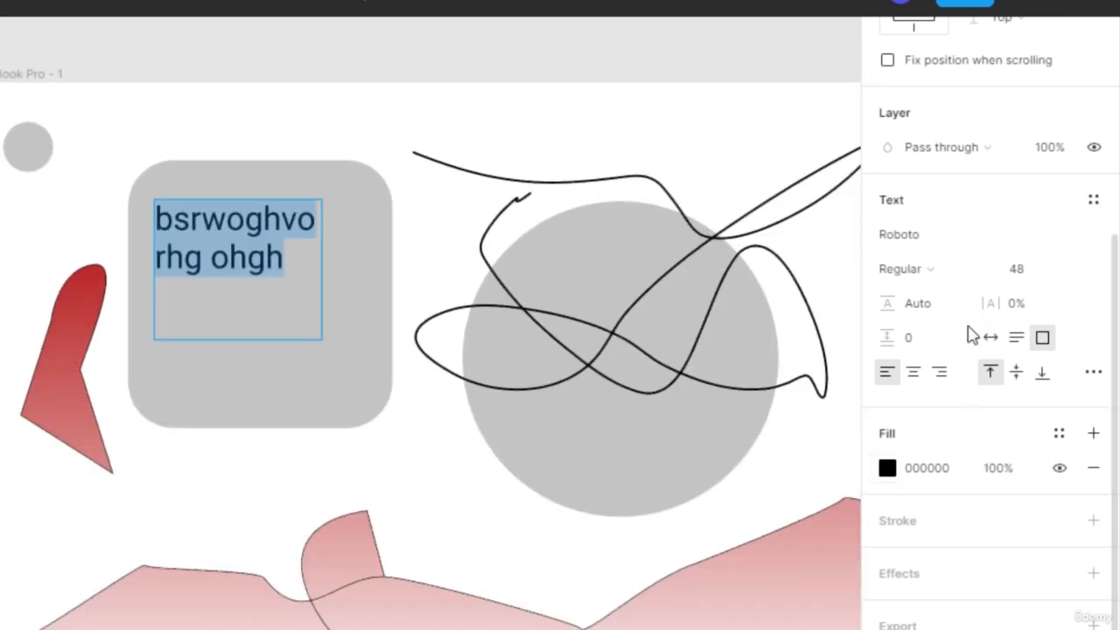
click(1095, 233)
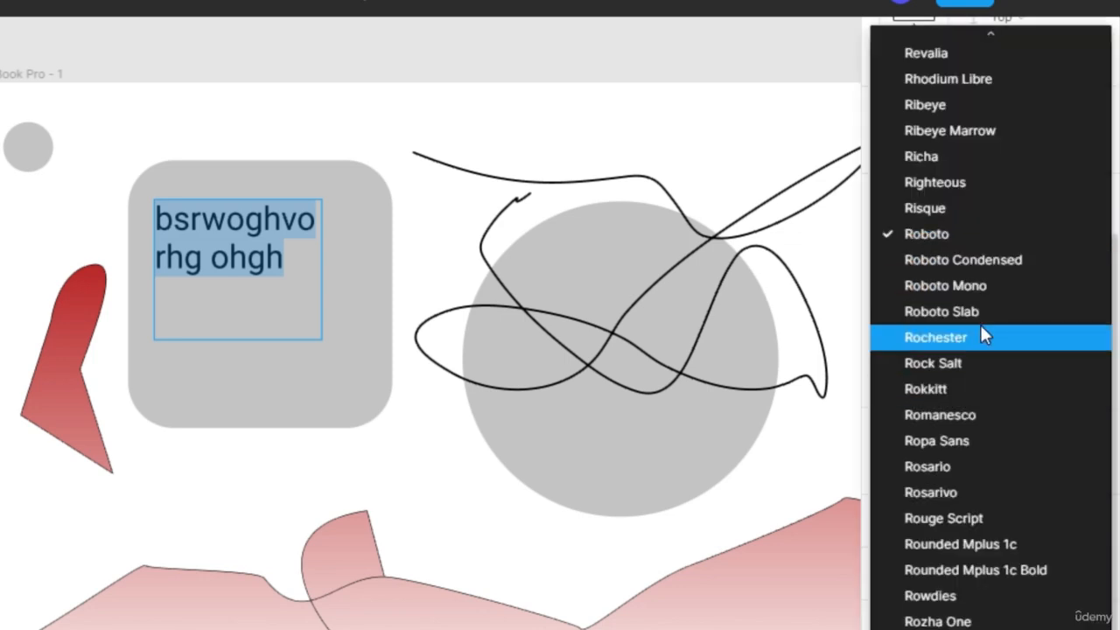
scroll(981, 325, down, 15)
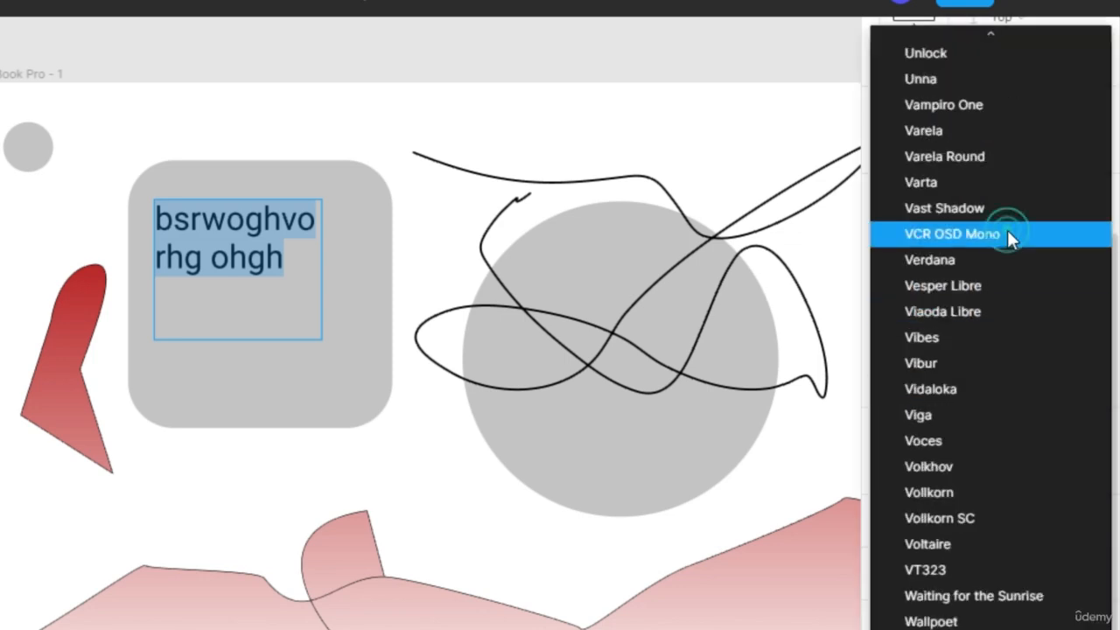
click(1008, 234)
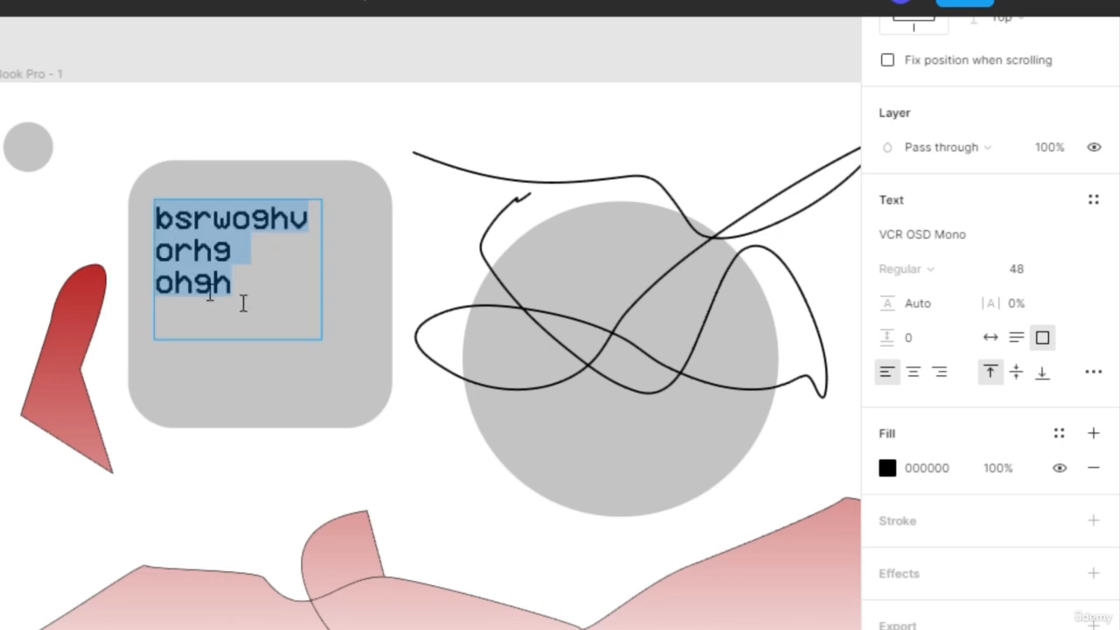
scroll(249, 283, up, 5)
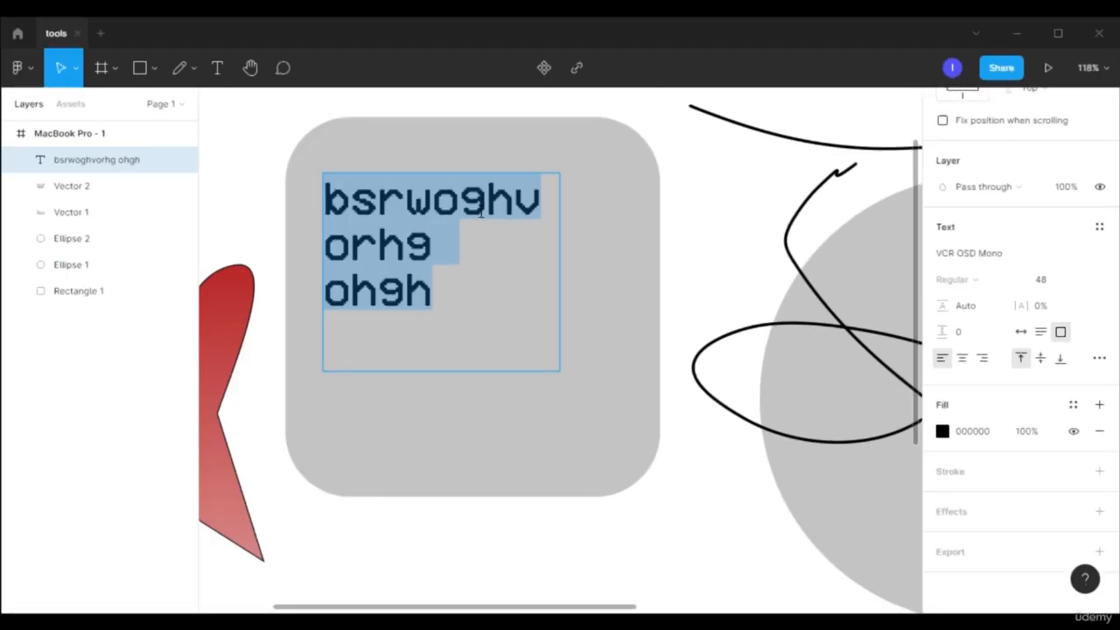
scroll(280, 179, down, 4)
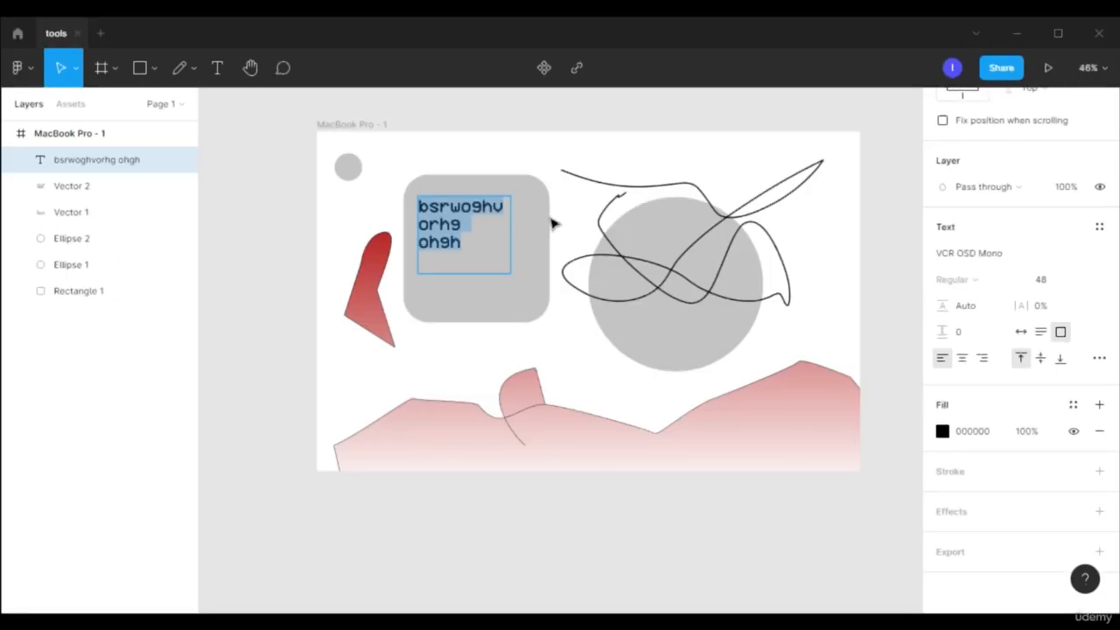
- Duplicate the MacBook Pro - 1 frame with the Move tool and place the copy to the right of the original
click(251, 67)
scroll(652, 215, down, 1)
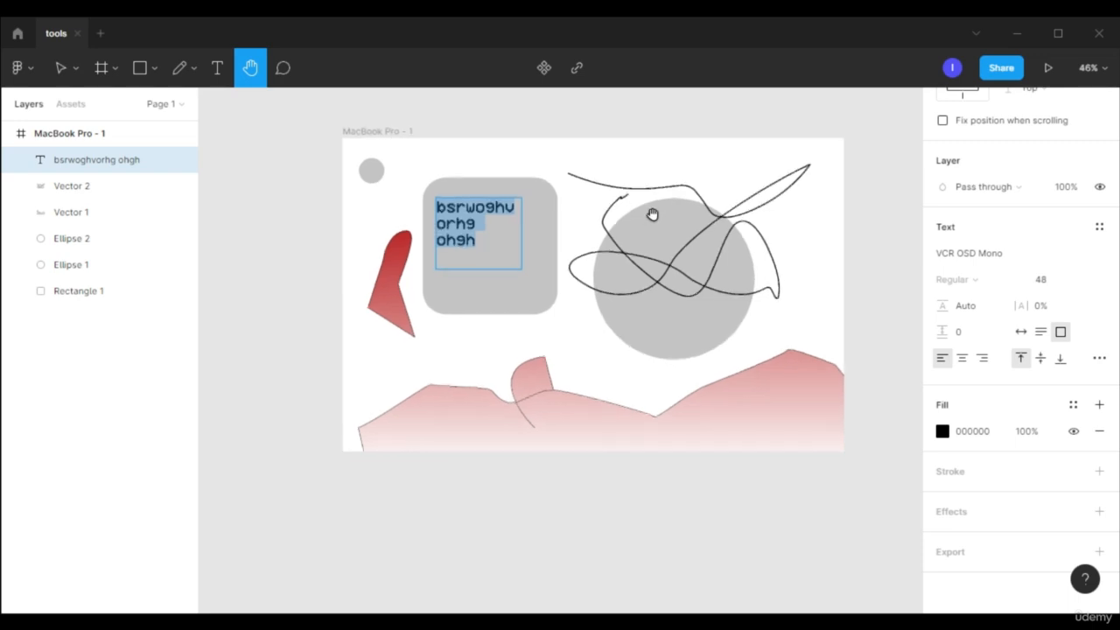
click(71, 70)
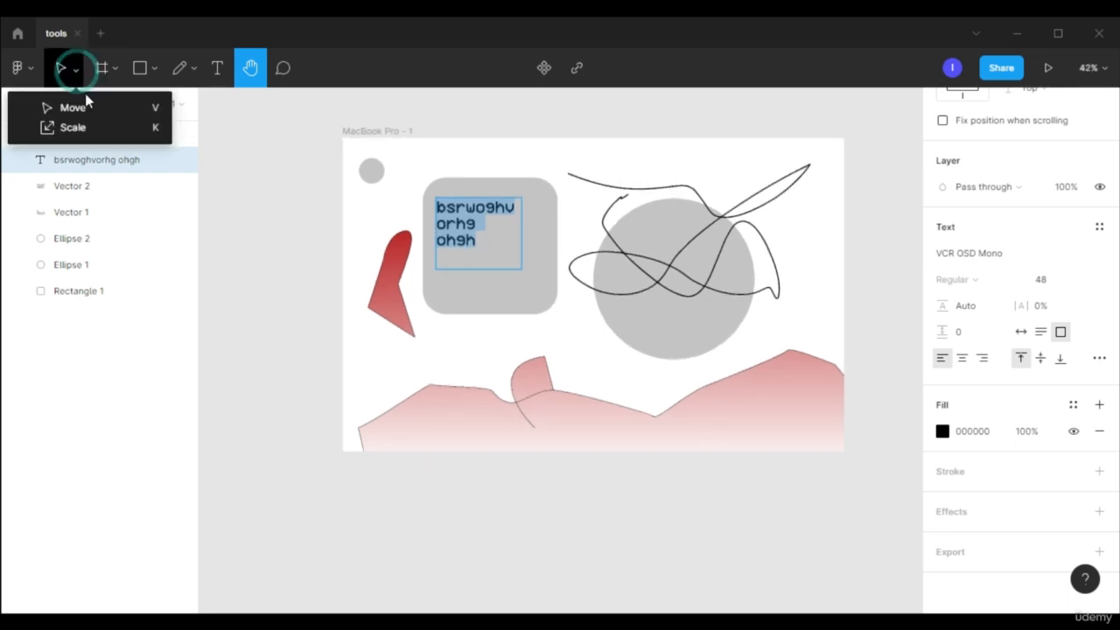
click(79, 108)
click(374, 133)
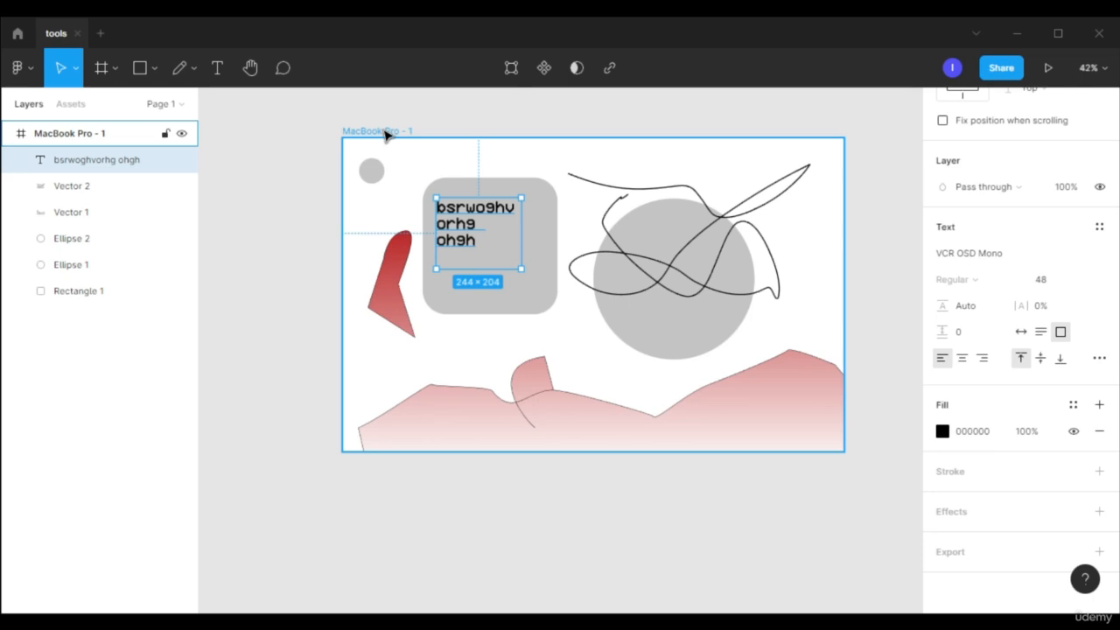
drag(385, 131, 640, 142)
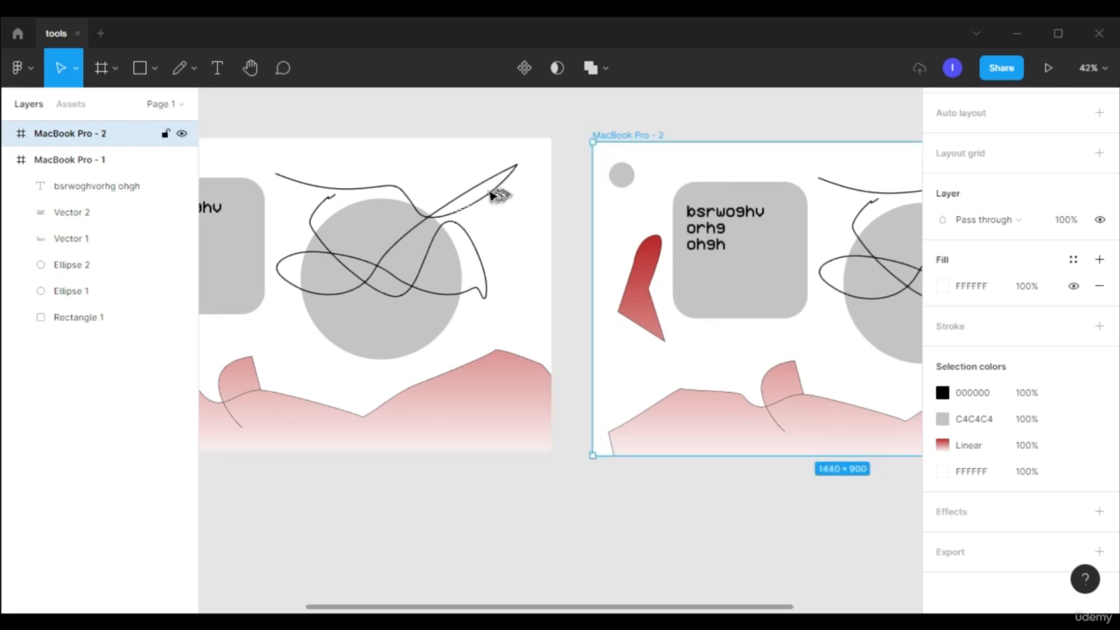
- Pan back and forth across the original frame and its copy with the Hand tool to view their artwork
drag(628, 606, 508, 610)
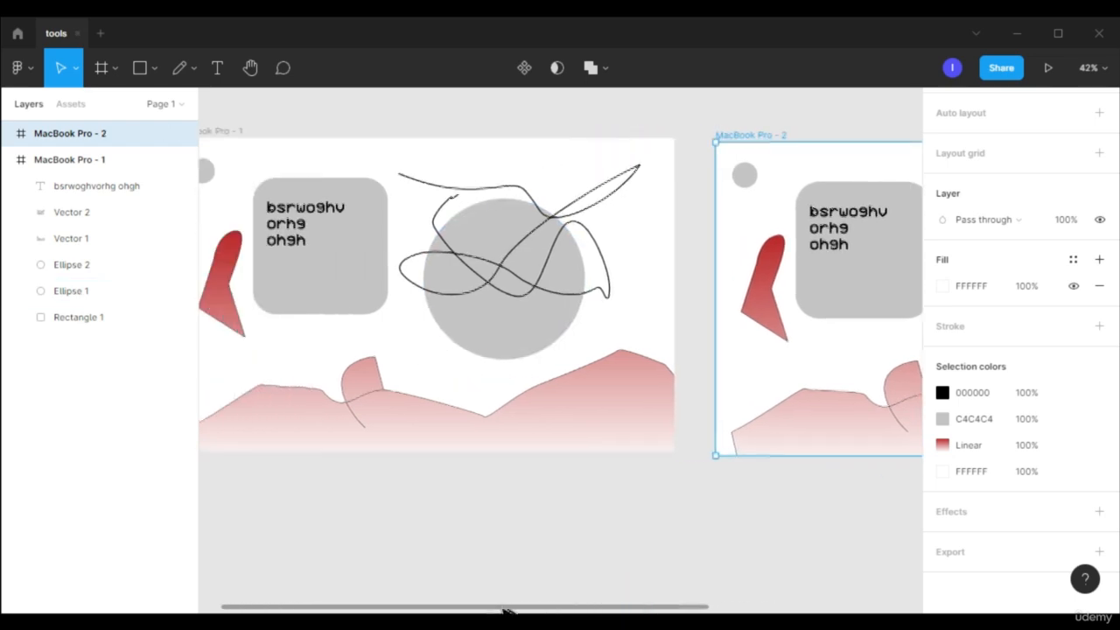
scroll(700, 335, up, 3)
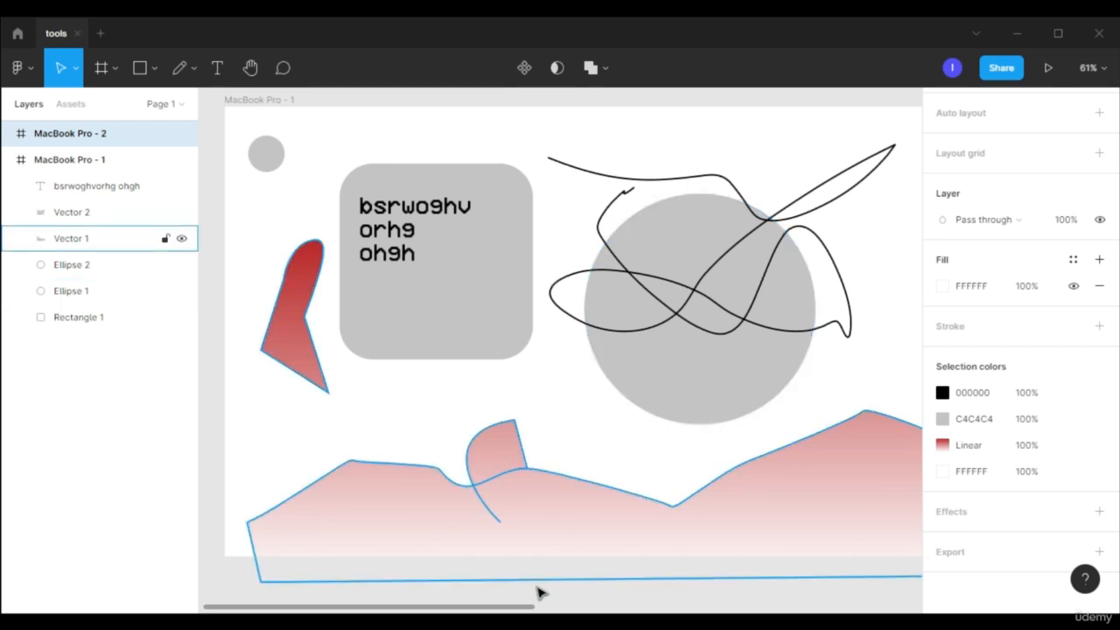
scroll(516, 590, right, 1)
mouse_move(463, 607)
mouse_down()
mouse_move(664, 608)
mouse_move(457, 608)
mouse_up()
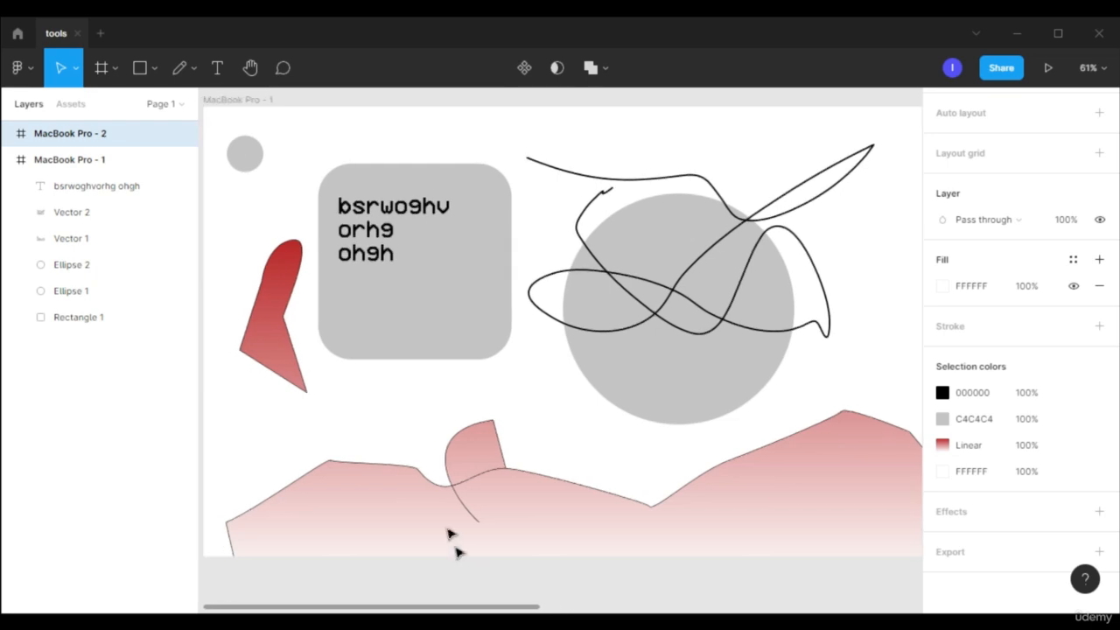
click(248, 73)
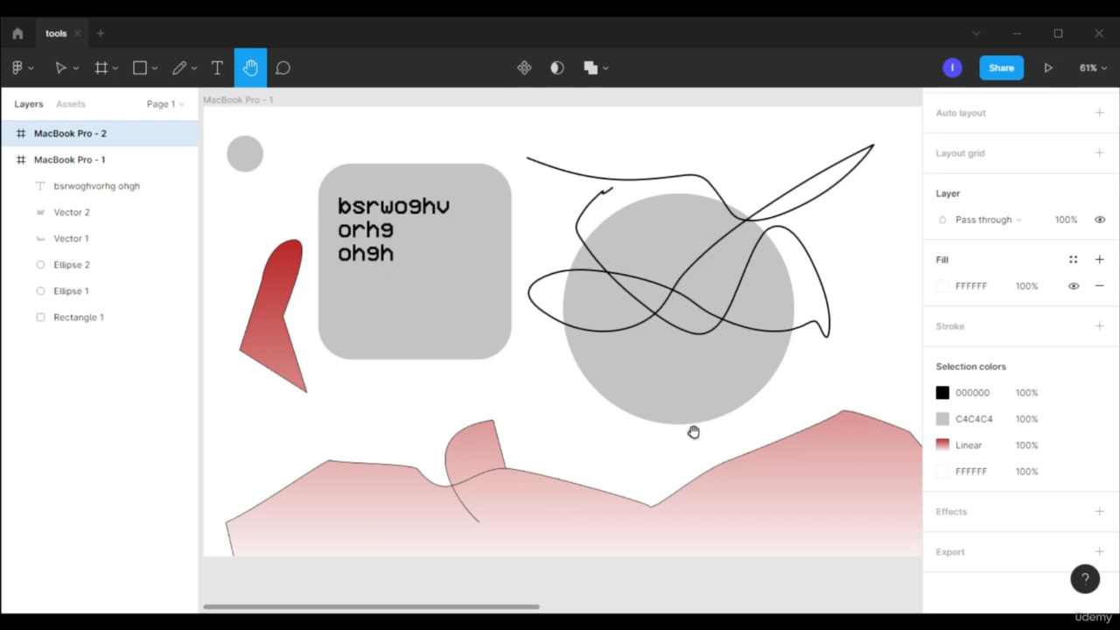
drag(821, 357, 778, 330)
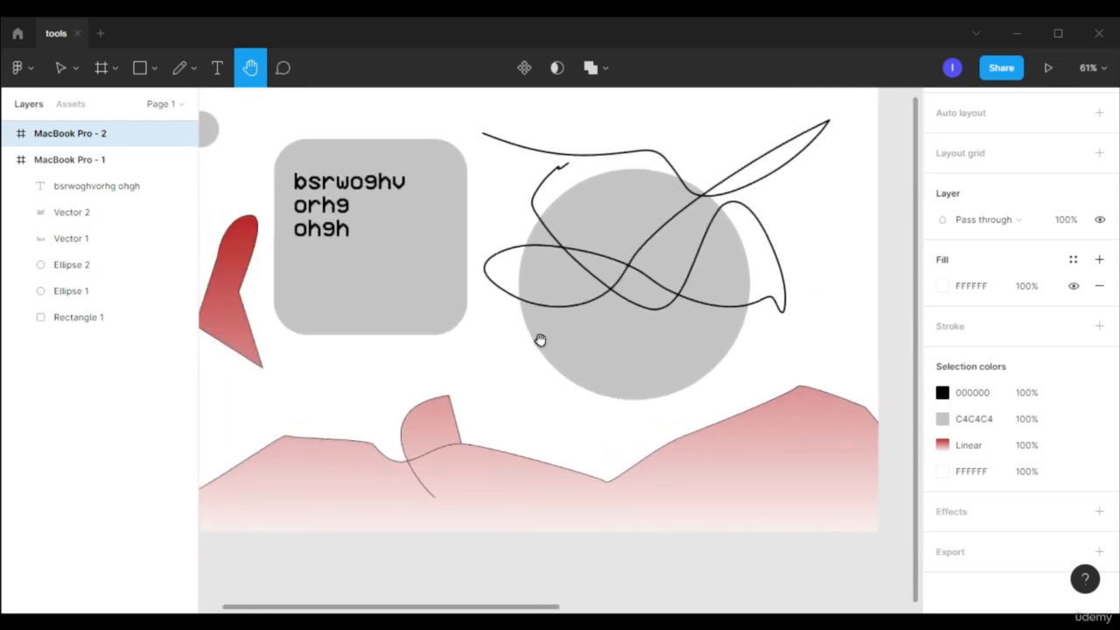
drag(498, 365, 588, 427)
drag(824, 354, 383, 378)
mouse_move(723, 343)
mouse_down()
mouse_move(368, 300)
mouse_move(352, 315)
mouse_up()
mouse_move(658, 334)
mouse_down()
mouse_move(475, 311)
mouse_move(1021, 273)
mouse_up()
mouse_move(411, 297)
mouse_down()
mouse_move(810, 336)
mouse_move(921, 321)
mouse_up()
drag(468, 307, 408, 310)
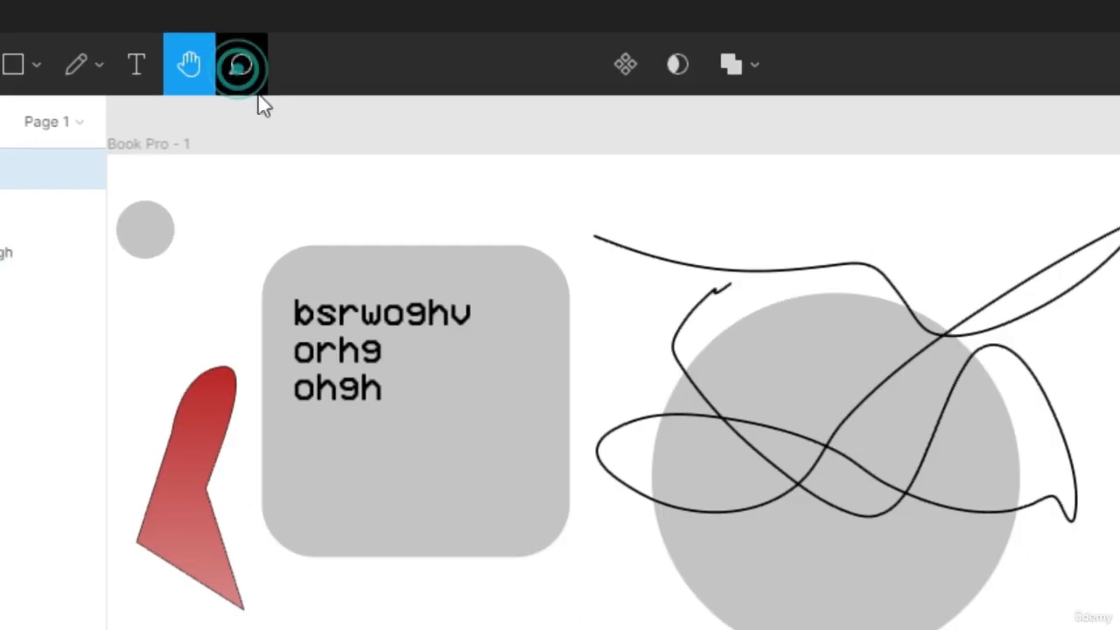
- Pin a comment reading "this is the logo do not change" to the small grey circle in the MacBook Pro - 1 frame
click(241, 65)
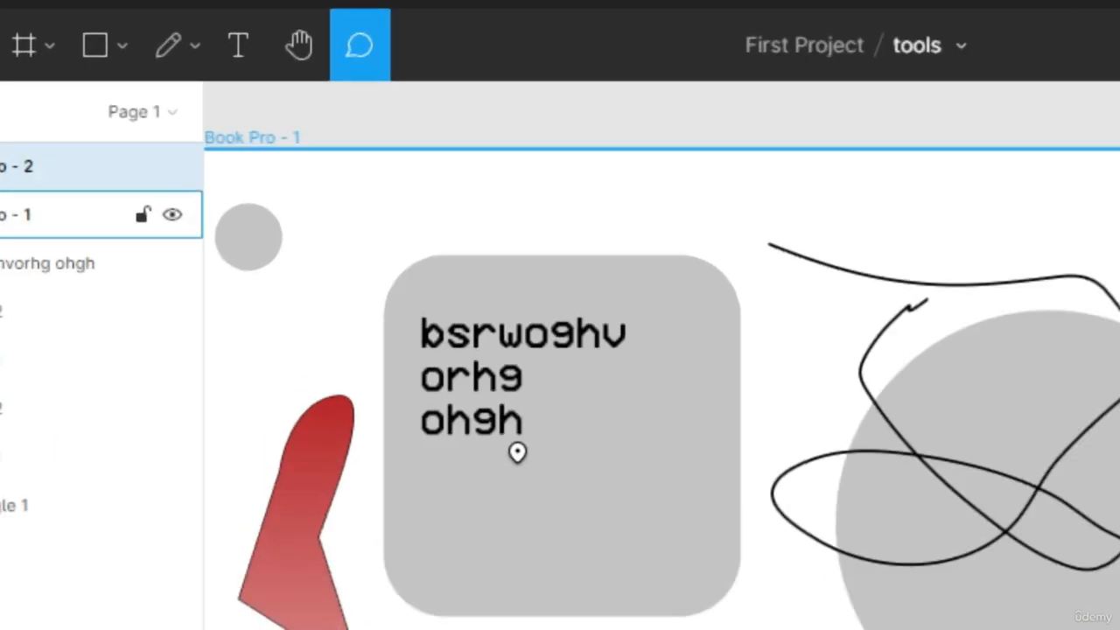
click(250, 226)
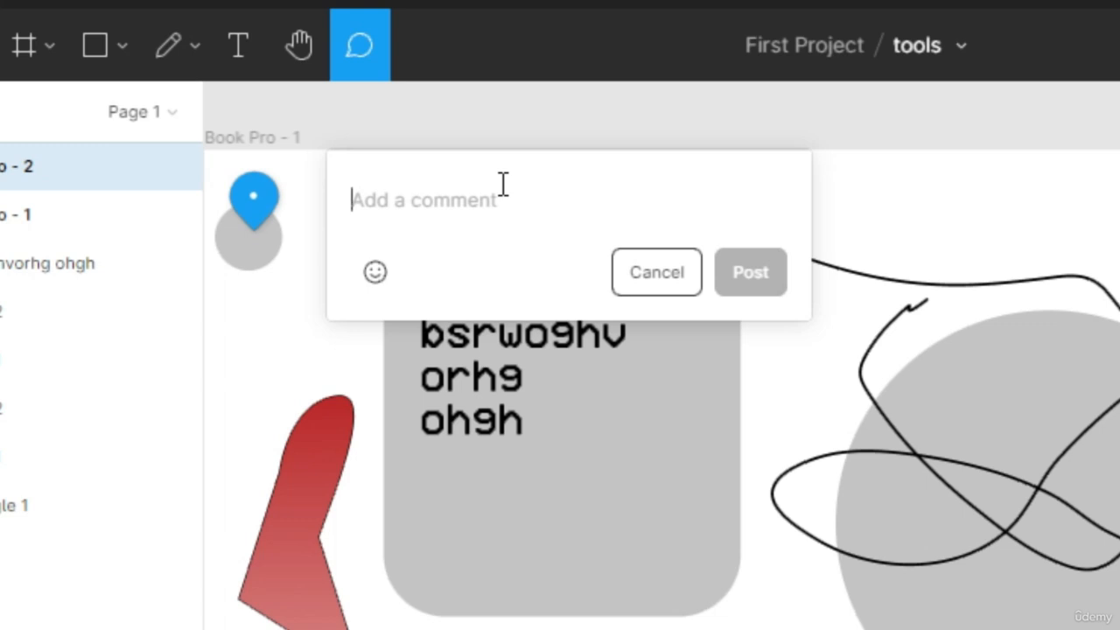
text(this is)
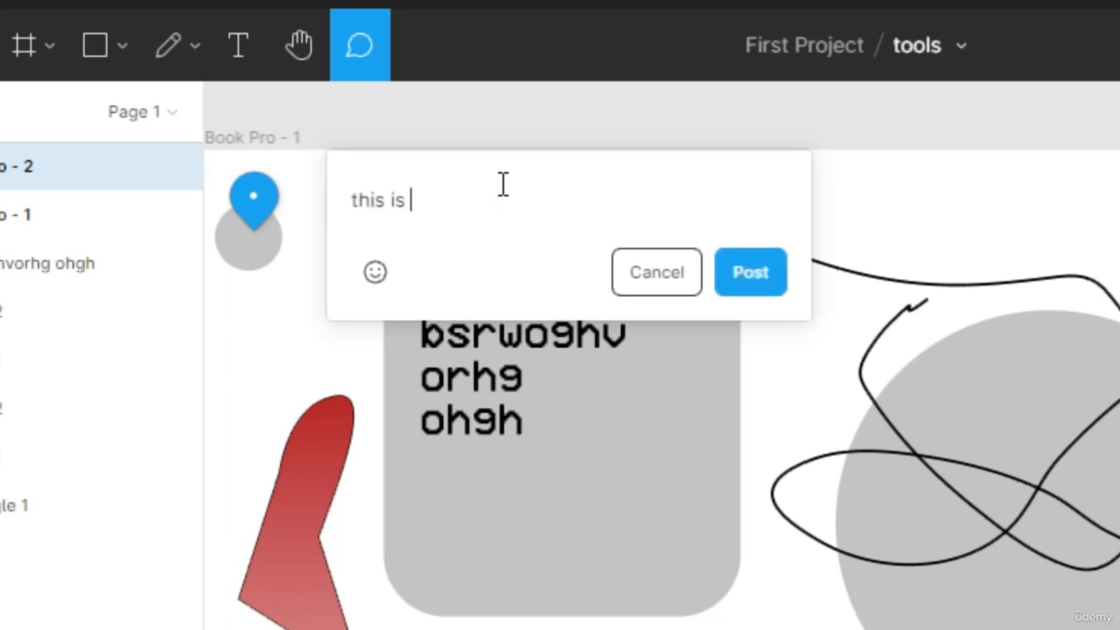
text( th elogo don)
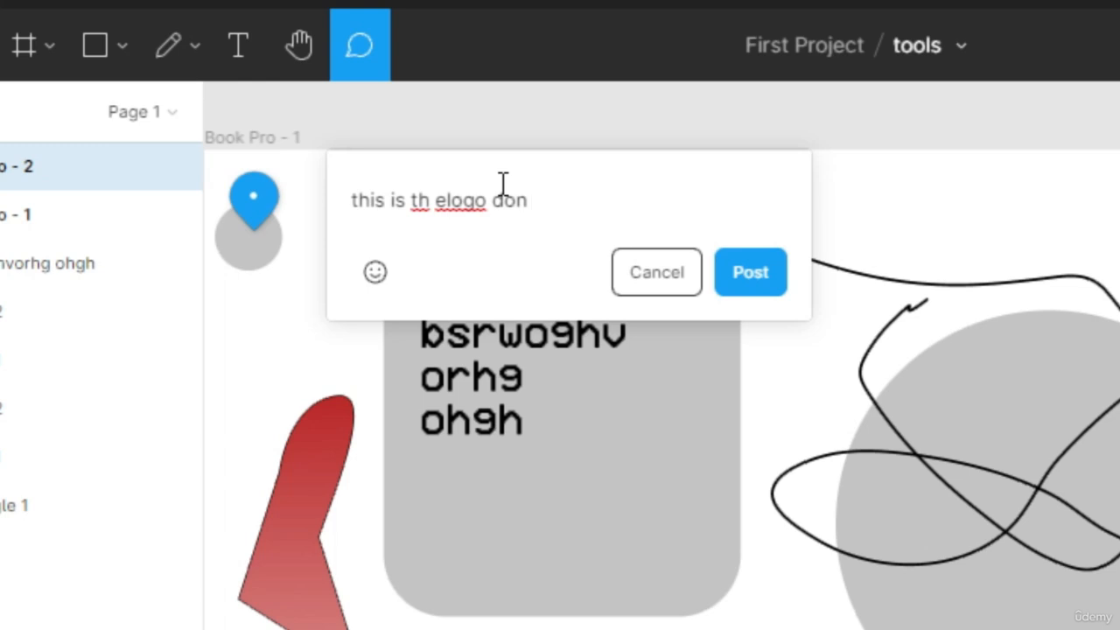
key(BackSpace)
text(not change)
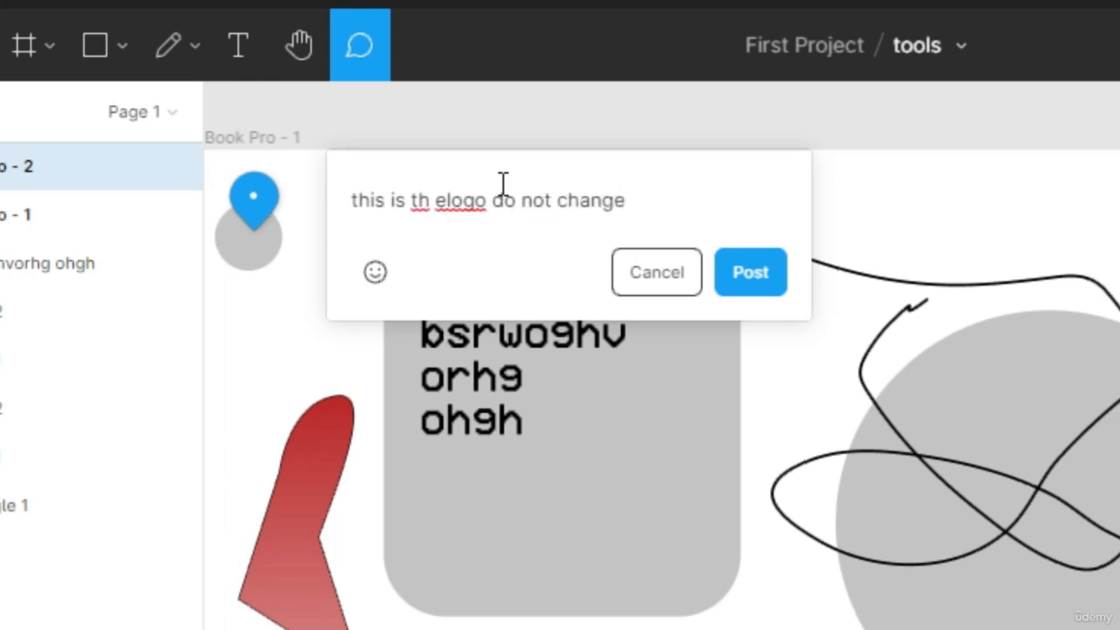
click(466, 206)
key(BackSpace)
key(Right)
key(Return)
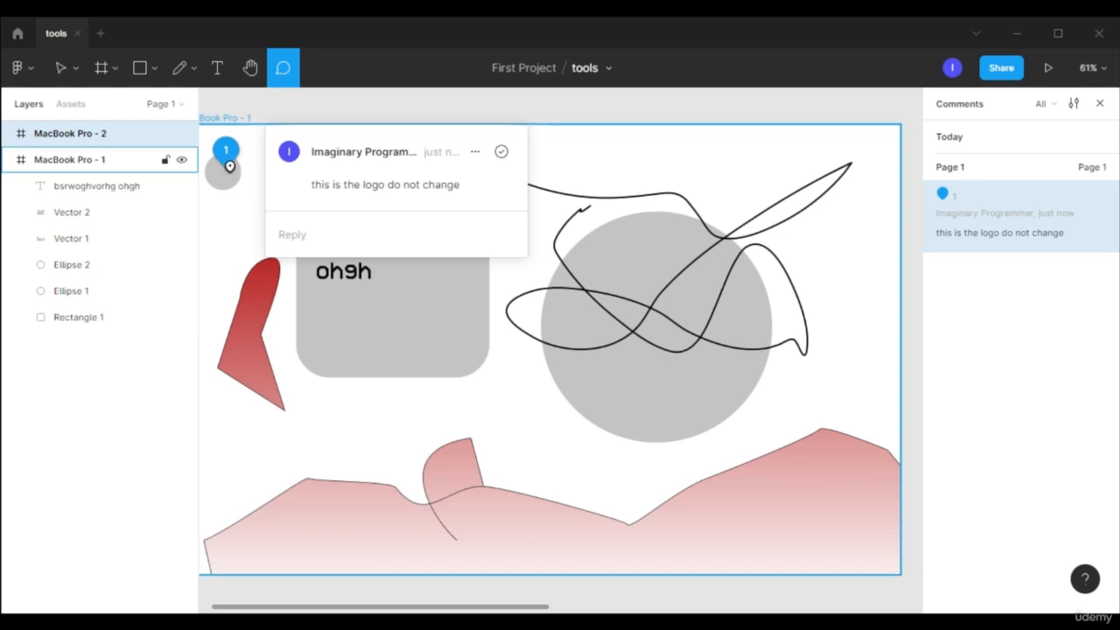
- Reply "ok" to the comment on the small grey circle
click(333, 242)
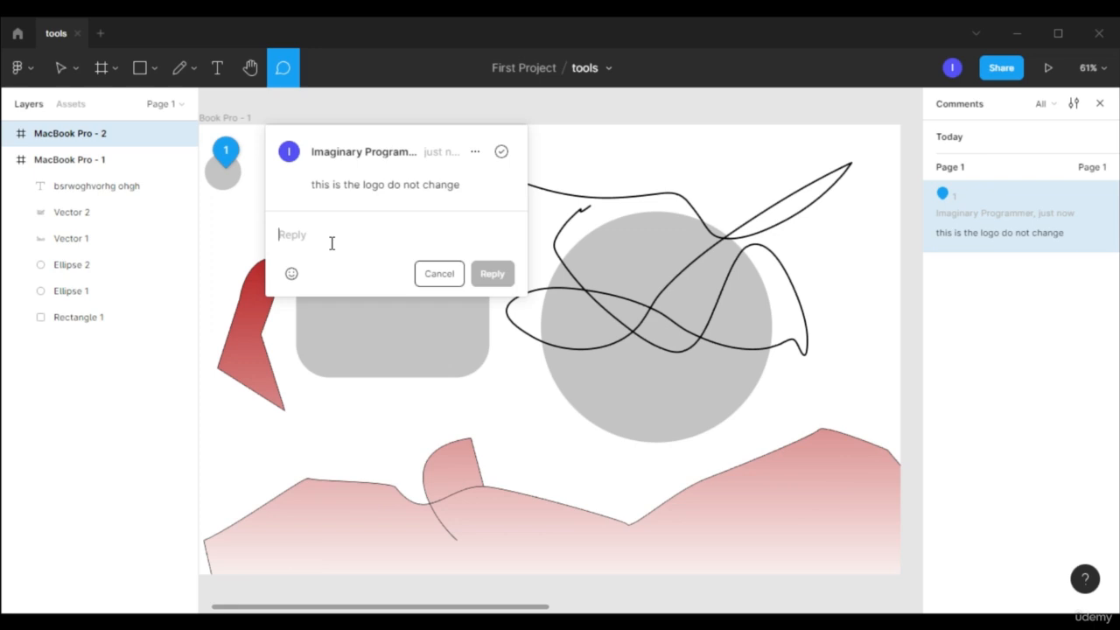
text(ok)
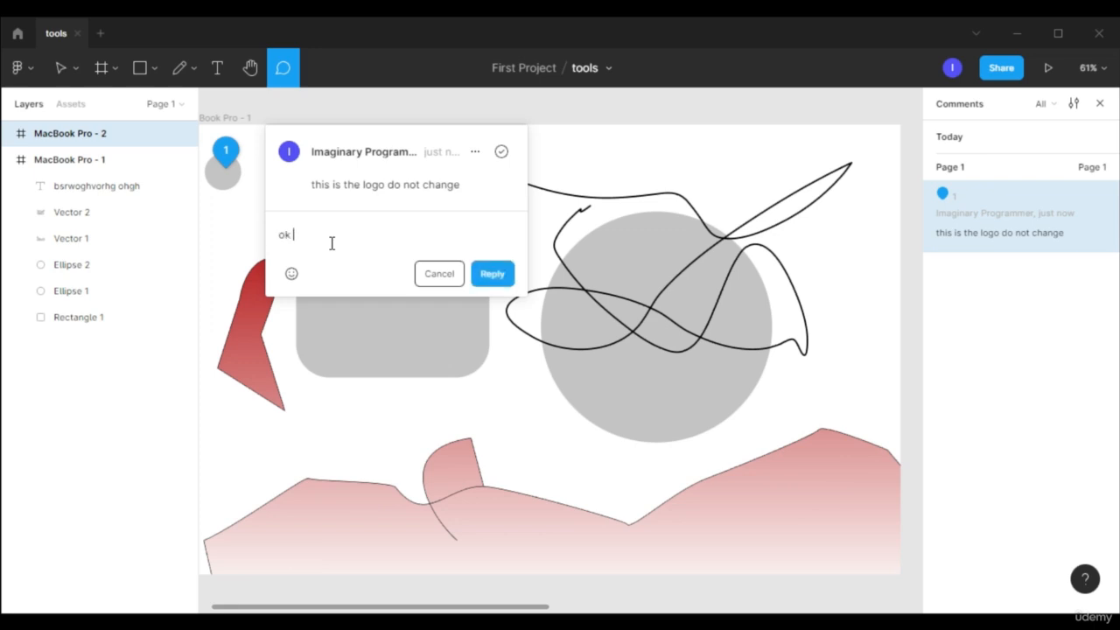
click(490, 276)
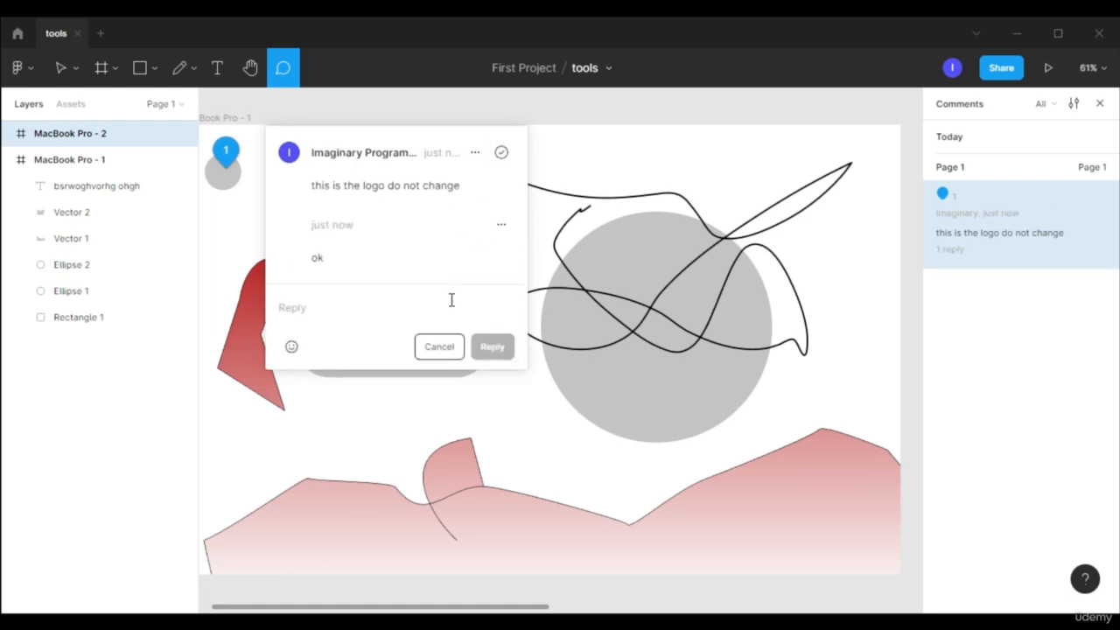
- Switch to the Move tool and back to comment mode, and view the thread pinned to the small grey circle
click(57, 70)
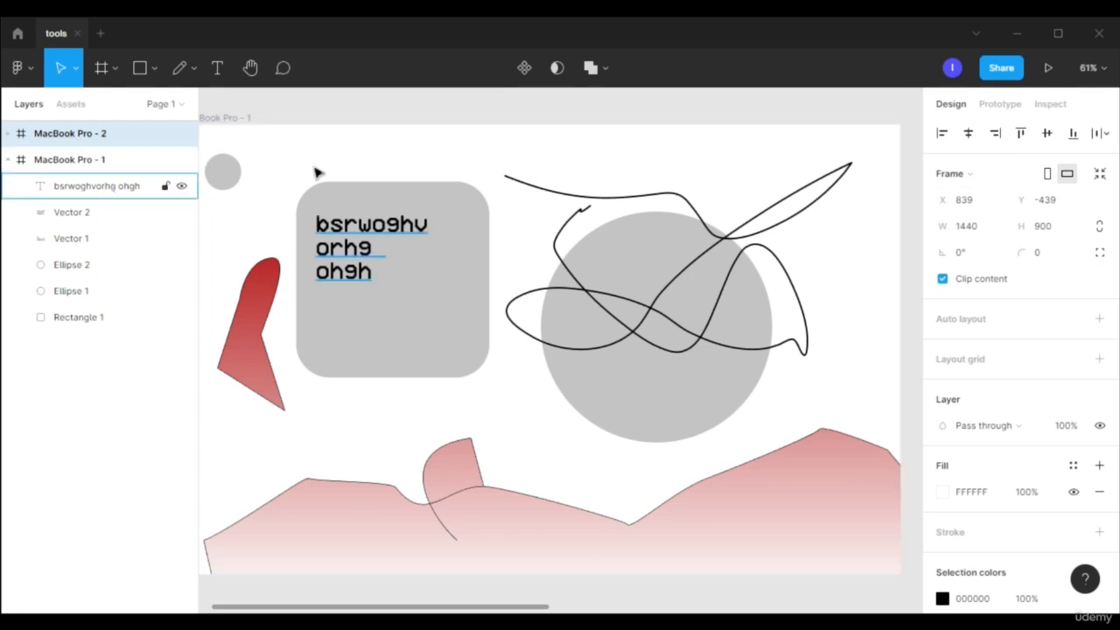
drag(480, 607, 463, 607)
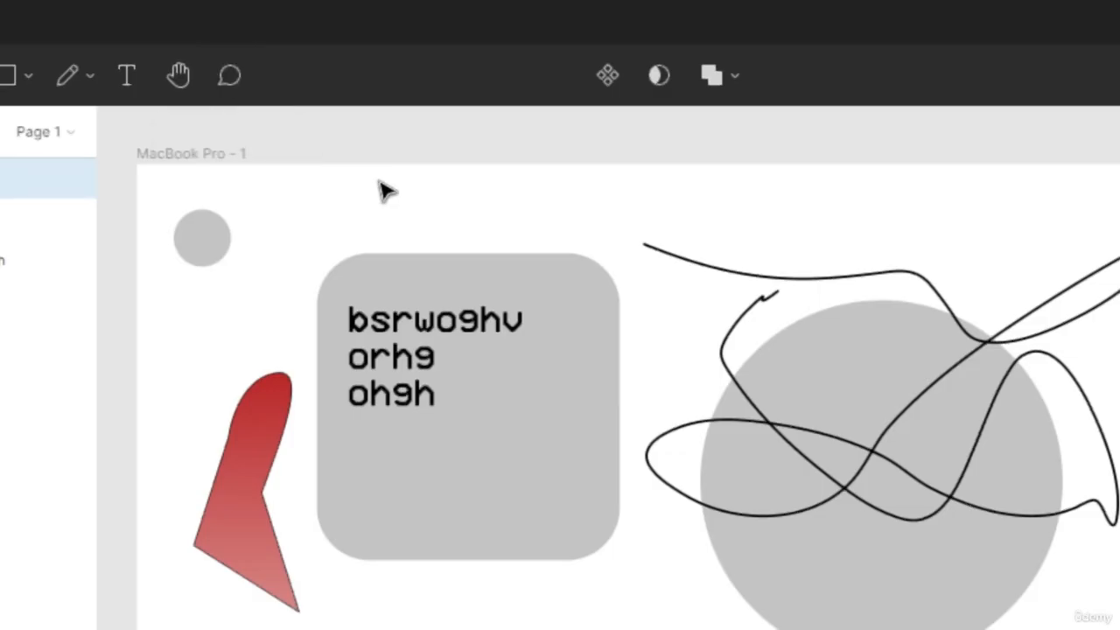
click(231, 79)
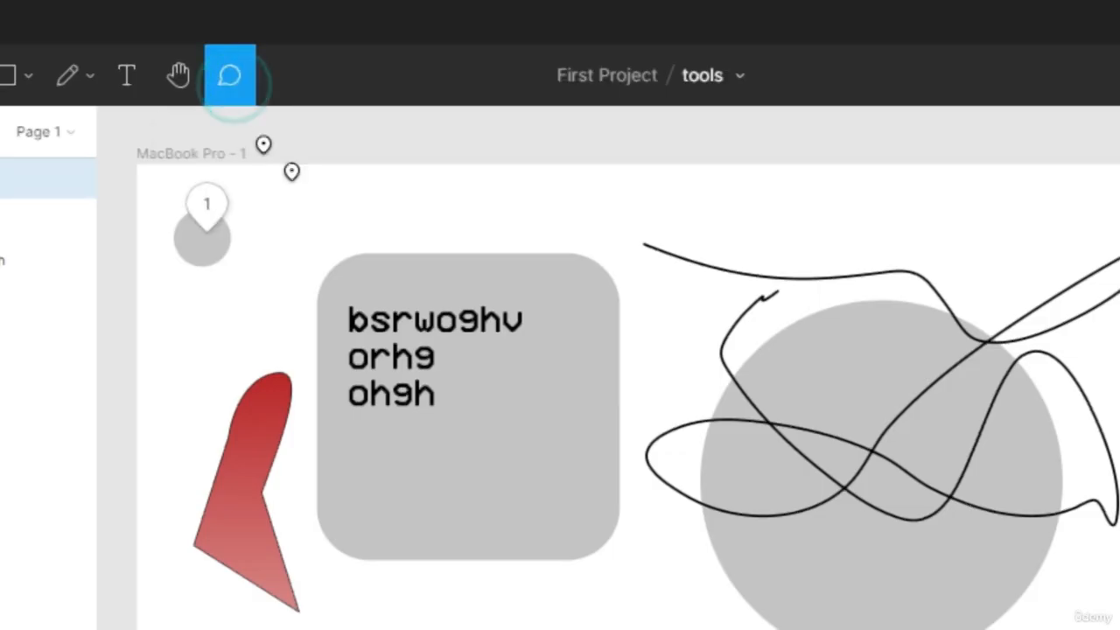
click(215, 216)
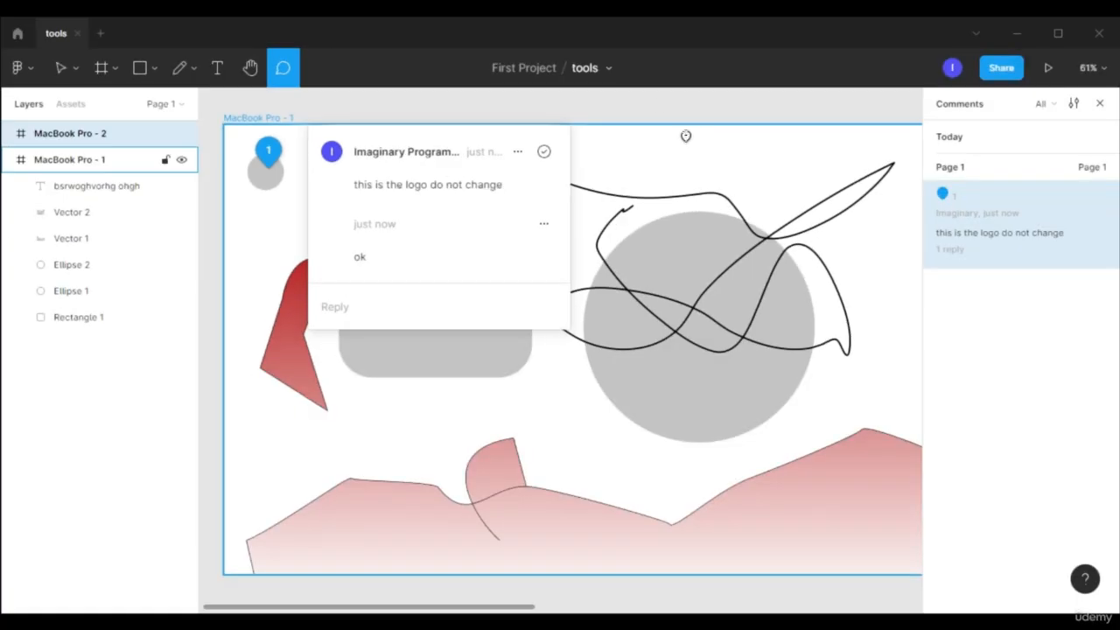
key(Escape)
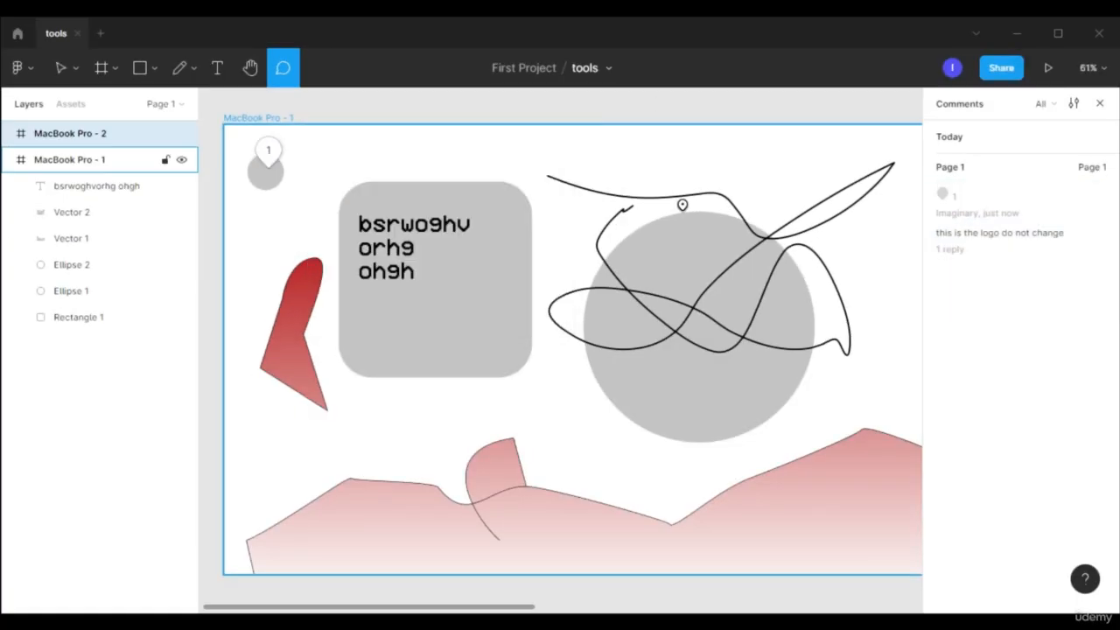
scroll(680, 193, down, 3)
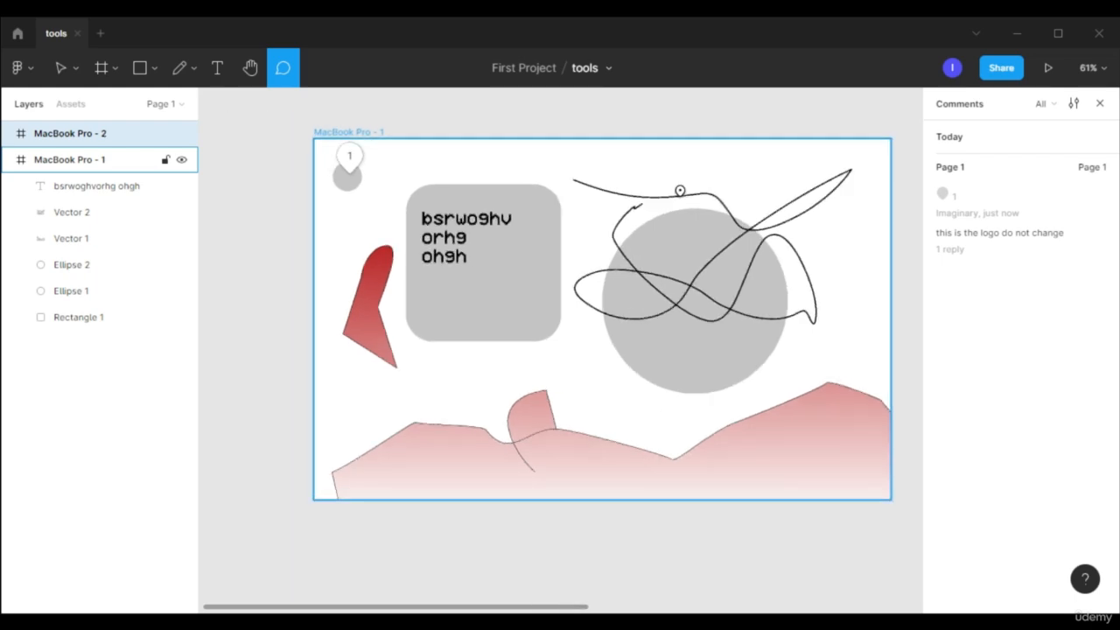
scroll(680, 191, down, 3)
scroll(680, 190, up, 3)
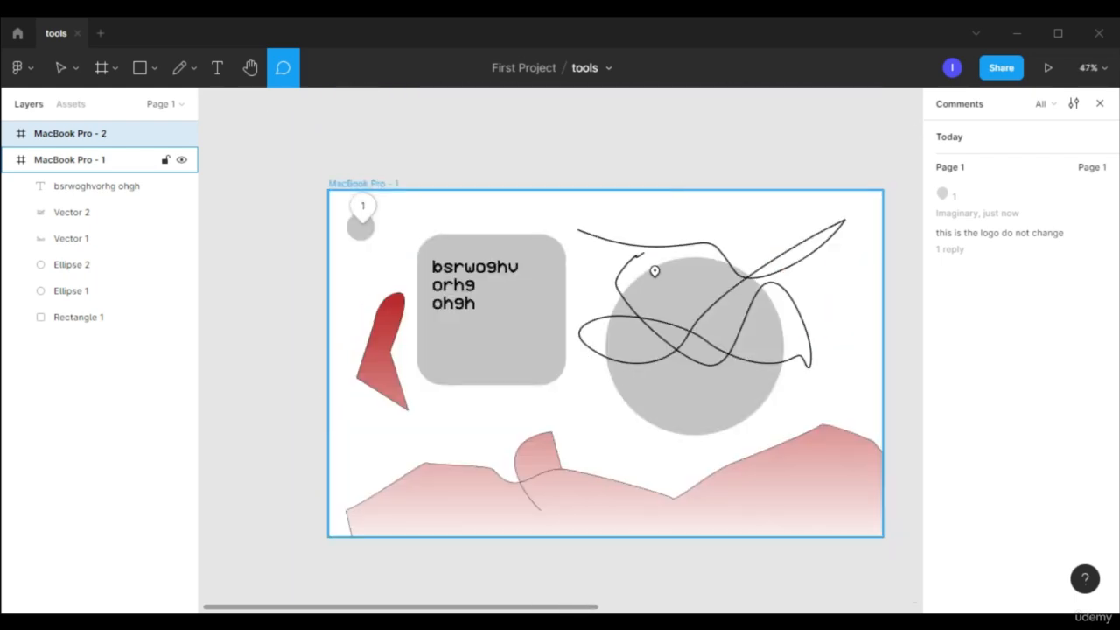